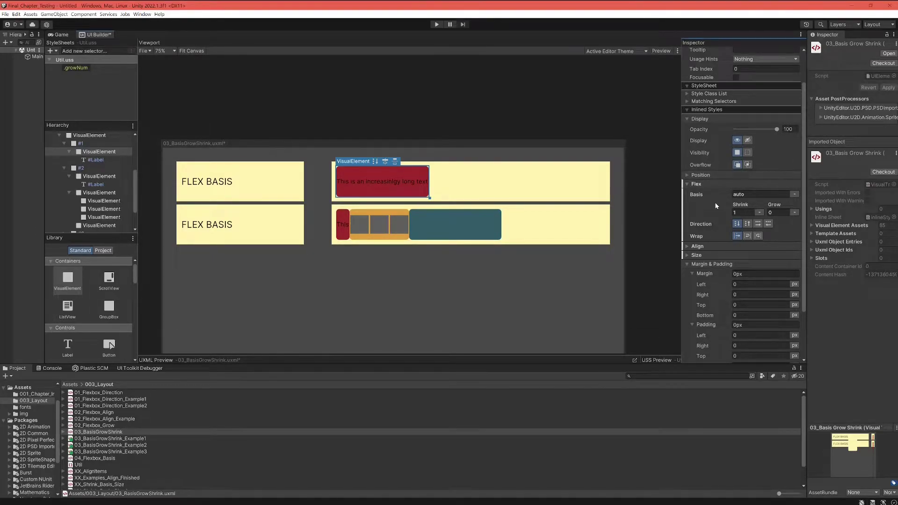
Inspect the right-hand container, red element, orange container, grey squares and the teal box's 300 px basis.
left_click(794, 195)
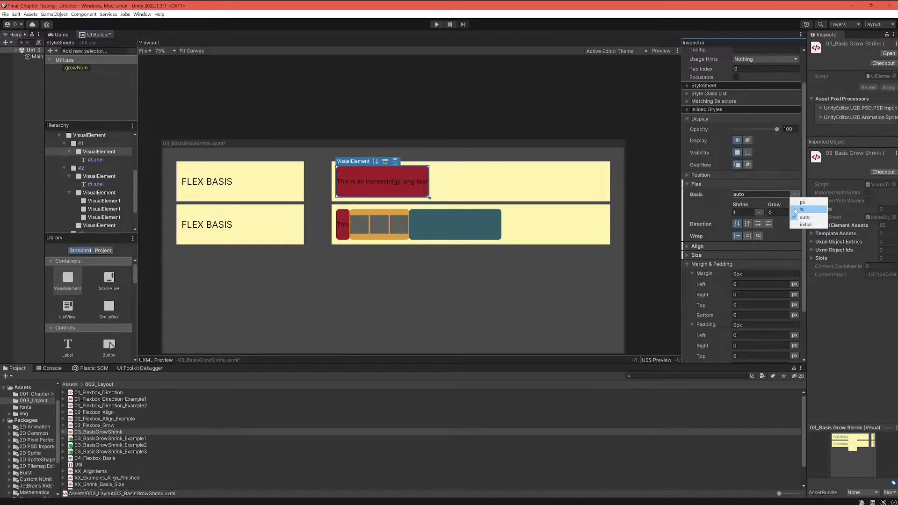
left_click(714, 203)
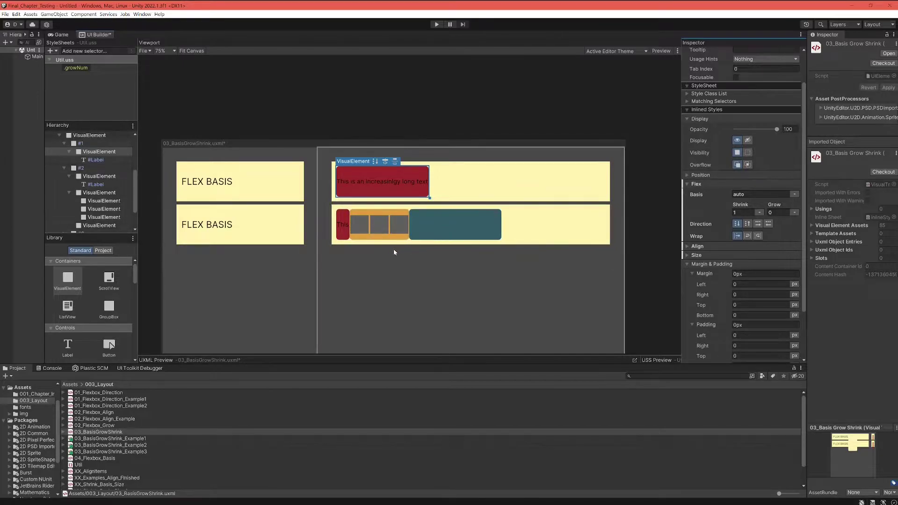
left_click(348, 247)
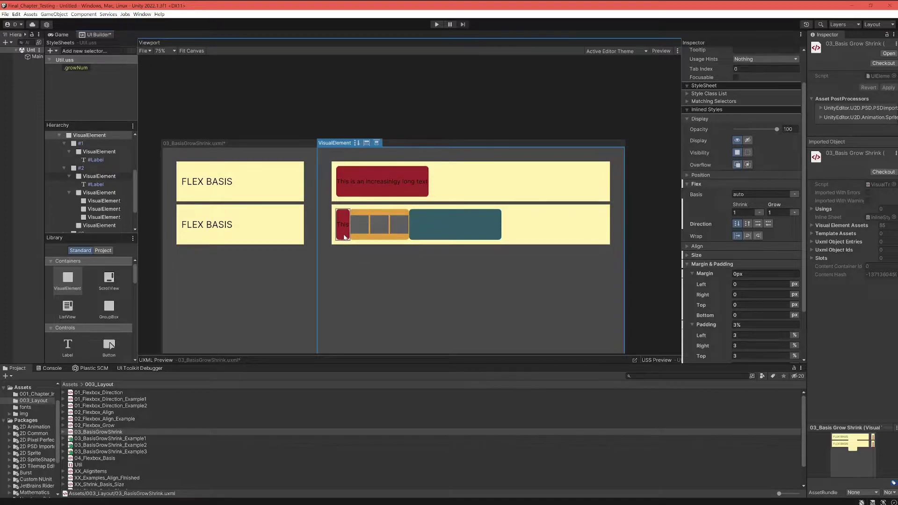
left_click(342, 226)
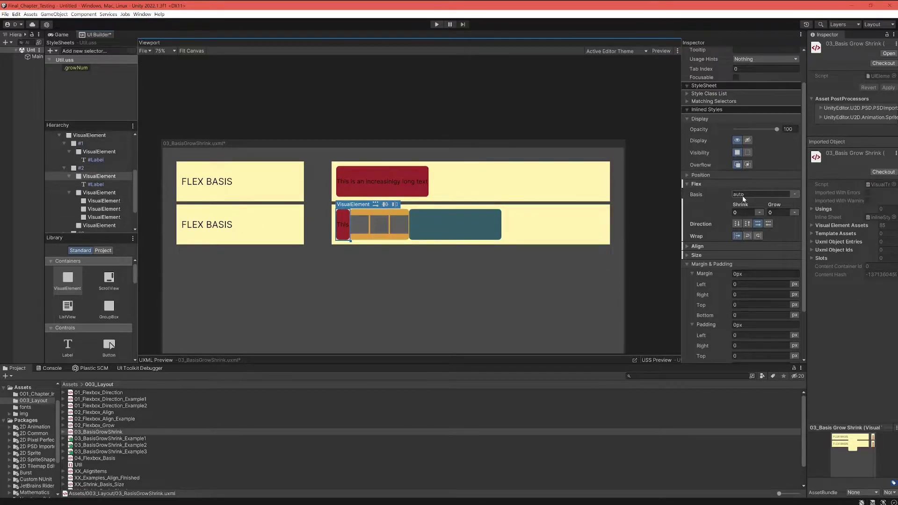
left_click(370, 237)
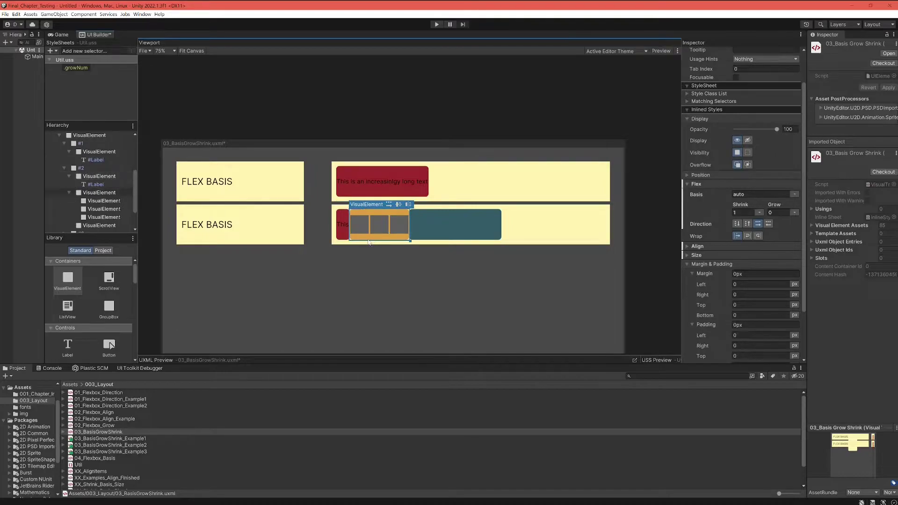
left_click(471, 232)
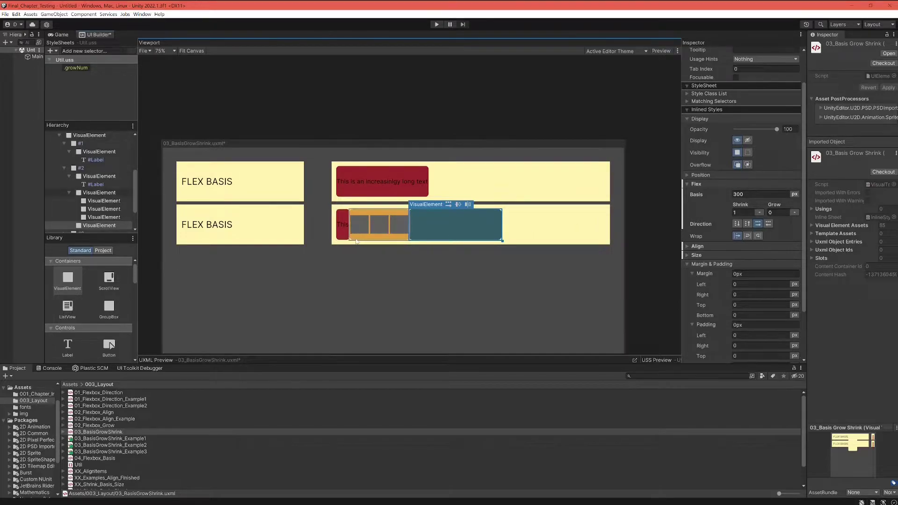
left_click(374, 240)
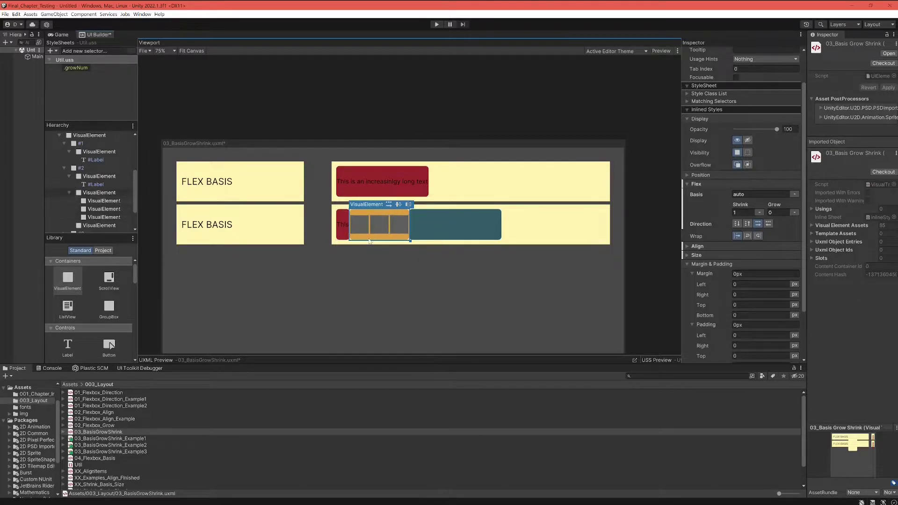
left_click(377, 223)
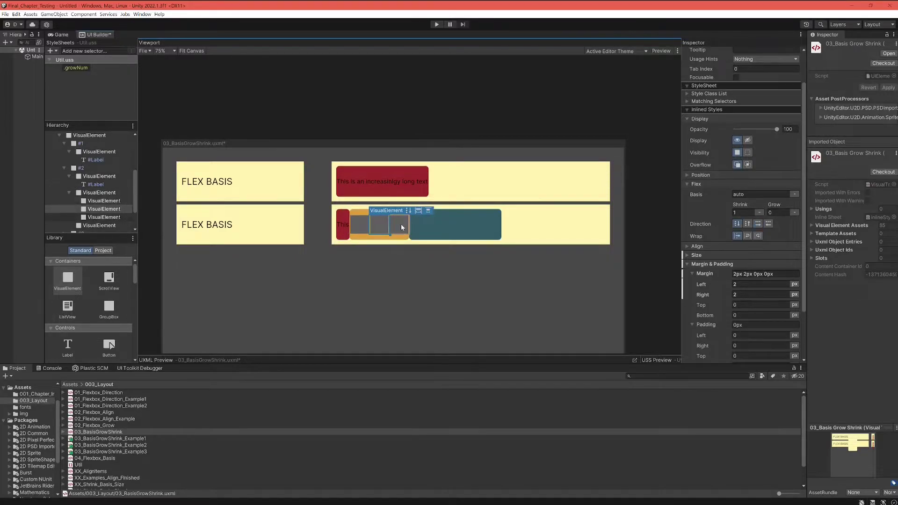
left_click(364, 226)
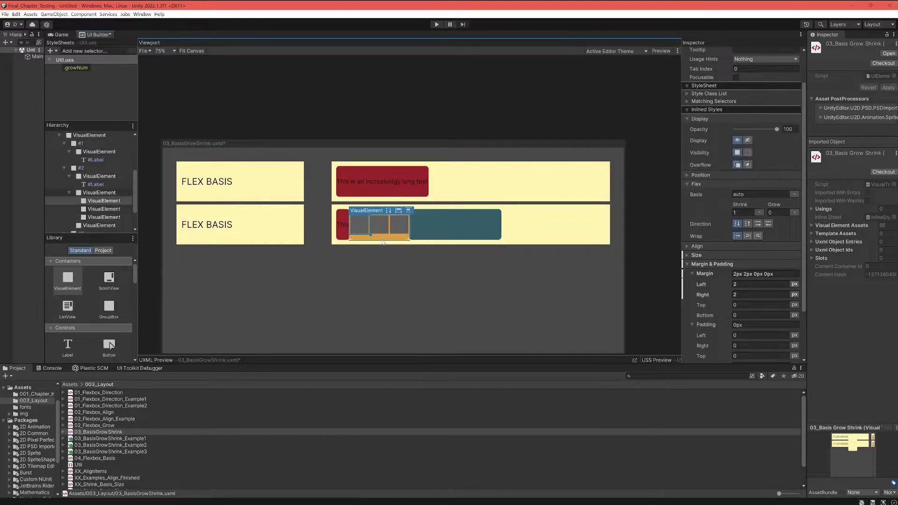
left_click(349, 231)
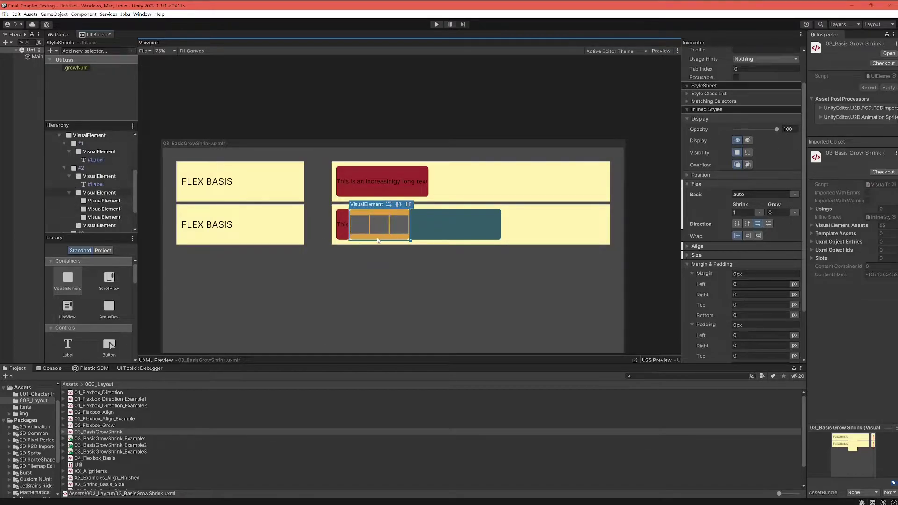
Edit the lower red element's label inline to read 'No food for evil cats!' and commit it.
left_click(343, 228)
left_click(343, 228)
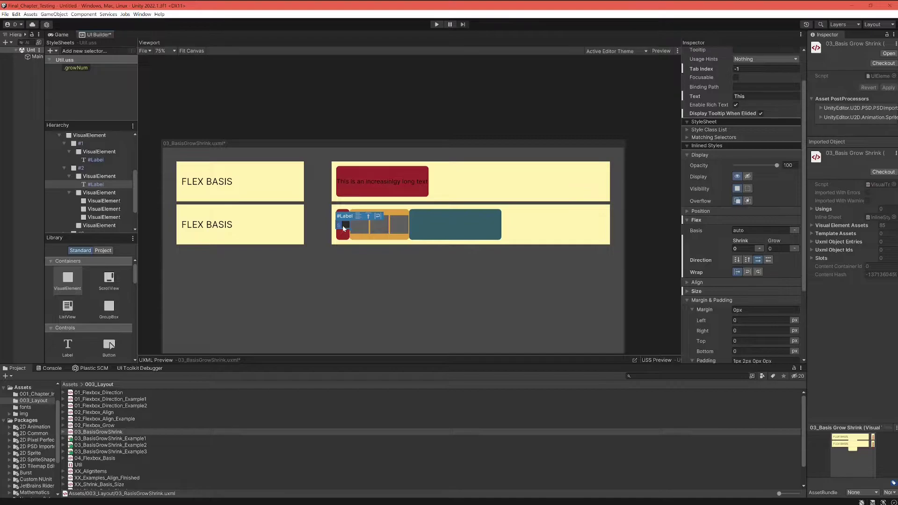
type("waz")
key("BackSpace")
key("BackSpace")
key("BackSpace")
type("No")
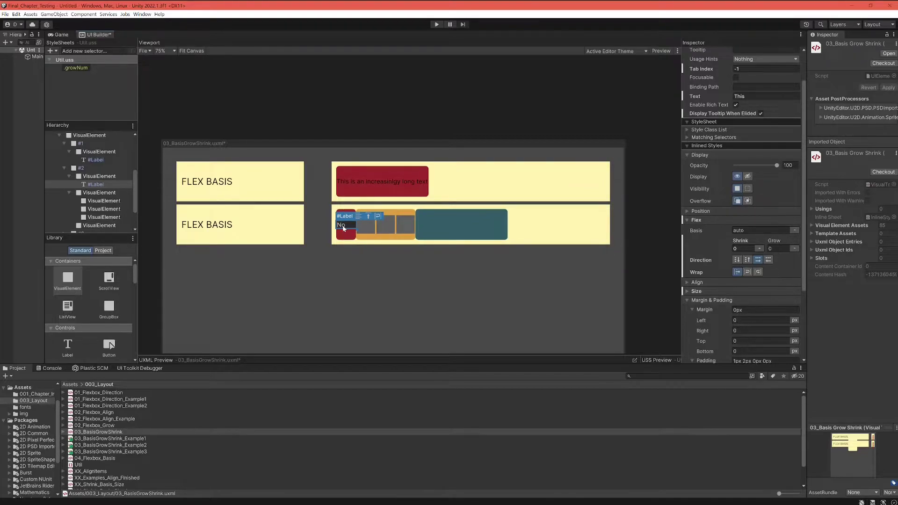
key("BackSpace")
key("BackSpace")
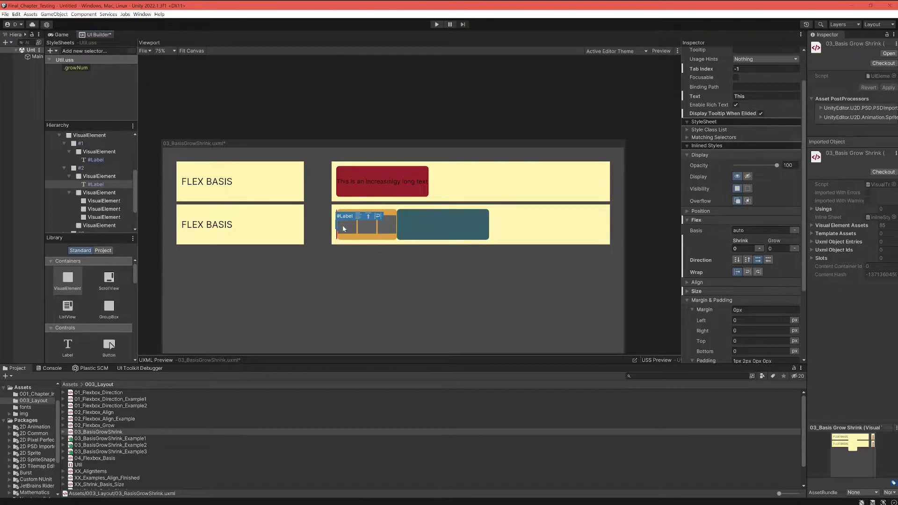
type("f")
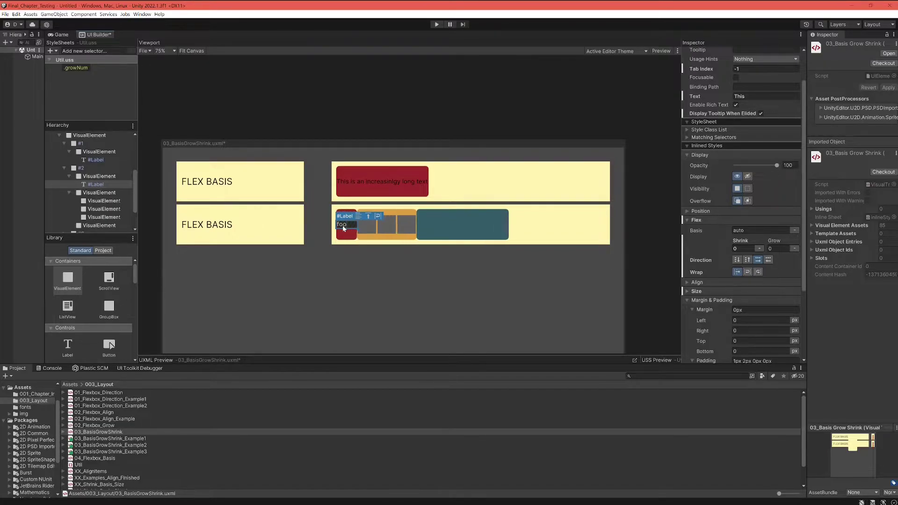
type("a")
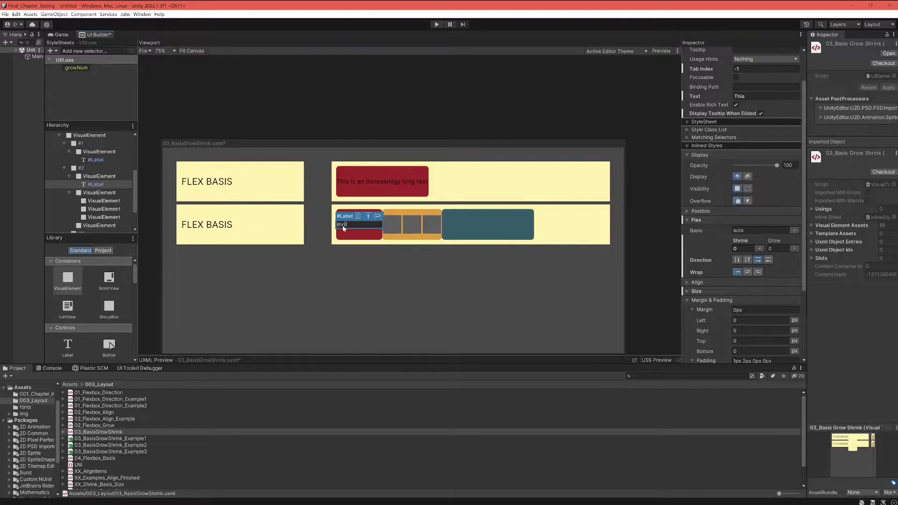
type("ts!")
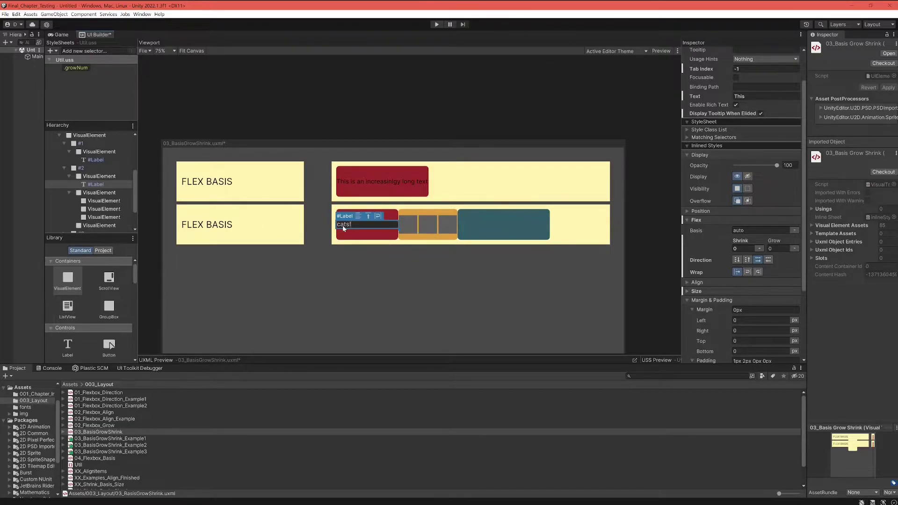
left_click(379, 261)
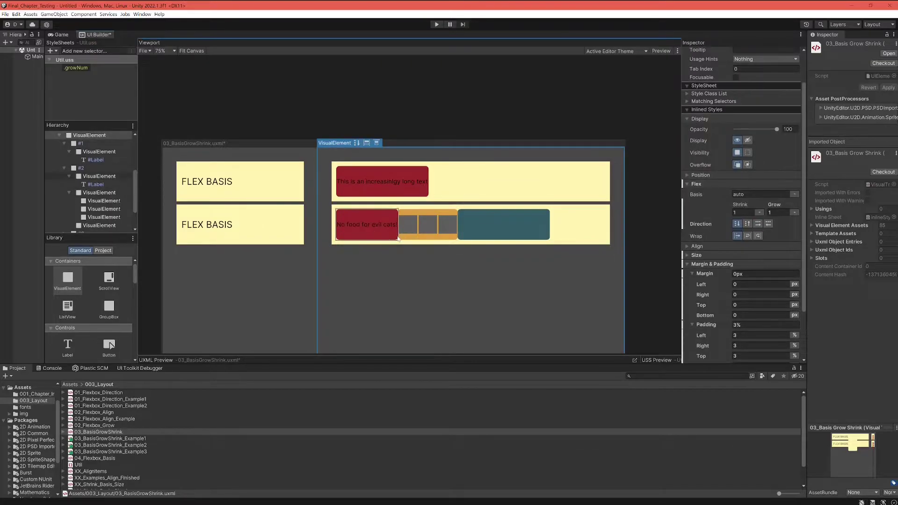
Duplicate the third grey square twice, then check the red label, orange container and teal box.
left_click(447, 228)
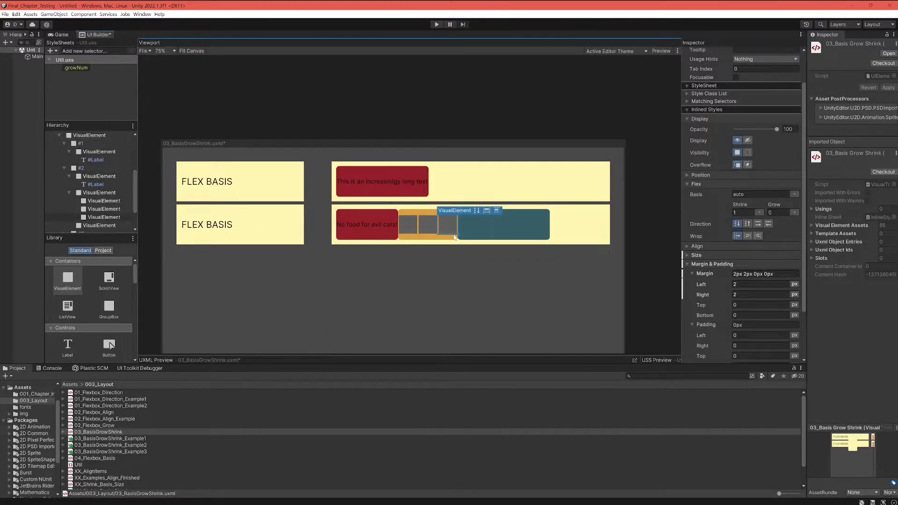
key("ctrl+d")
key("ctrl+d")
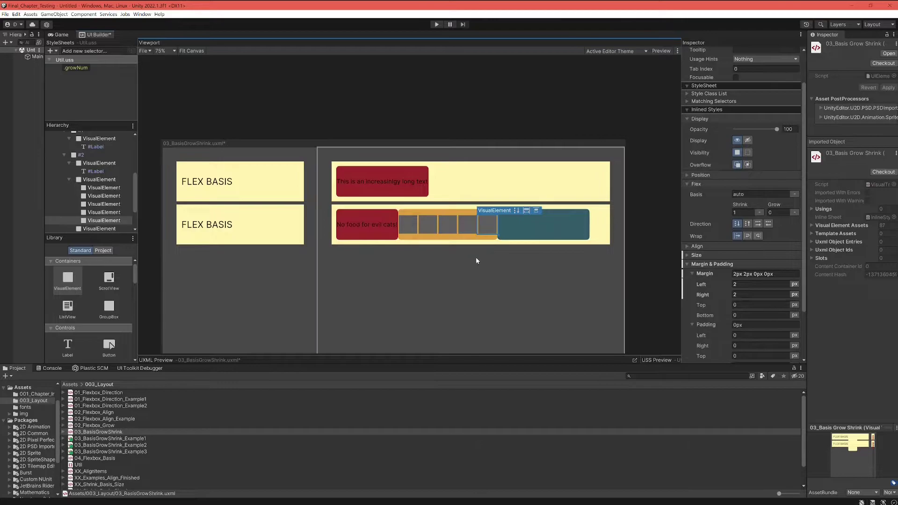
key("ctrl+d")
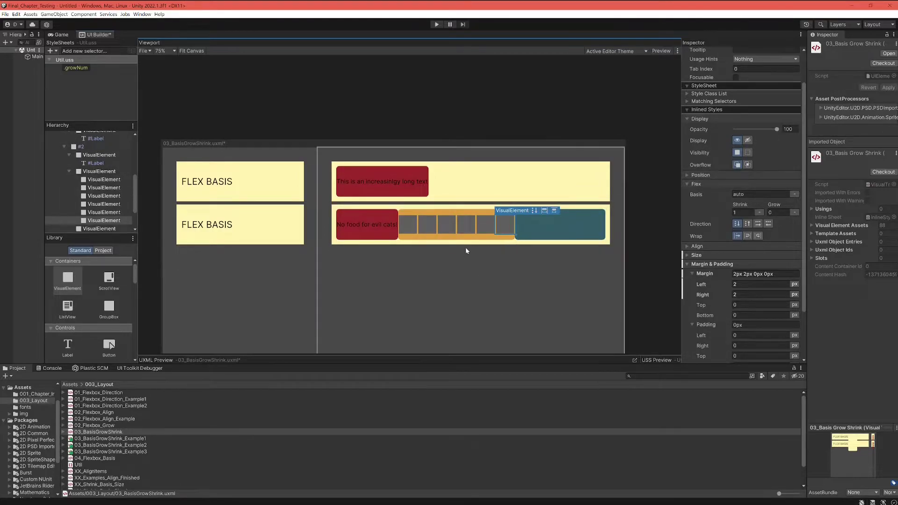
left_click(393, 233)
left_click(489, 238)
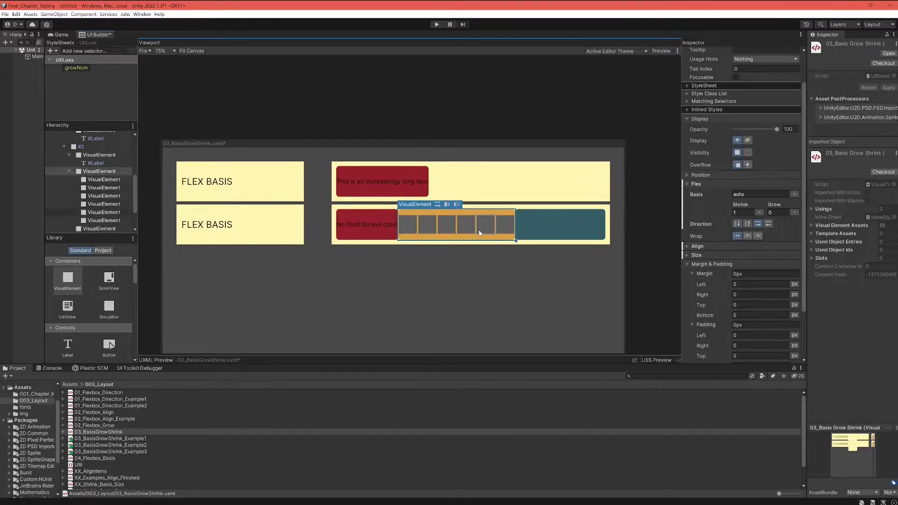
left_click(547, 233)
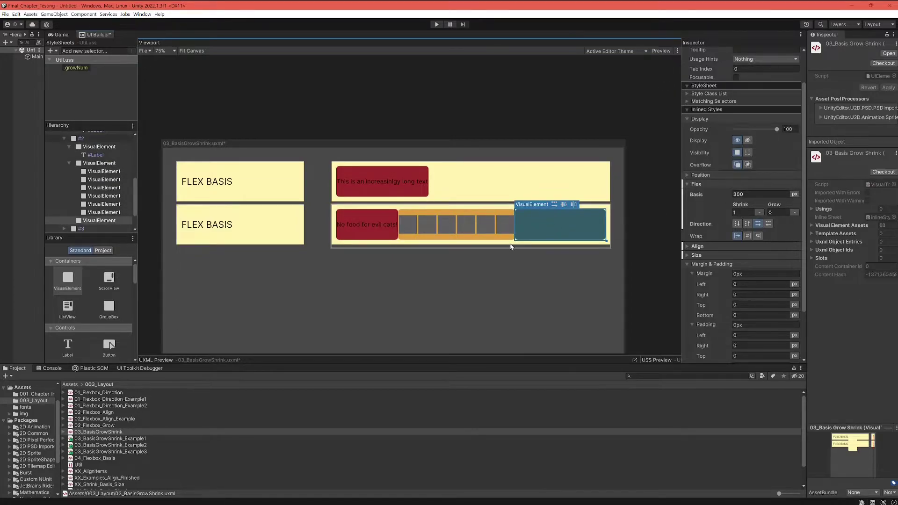
Duplicate the last grey square twice more, then step through the squares and reselect the orange container.
left_click(504, 225)
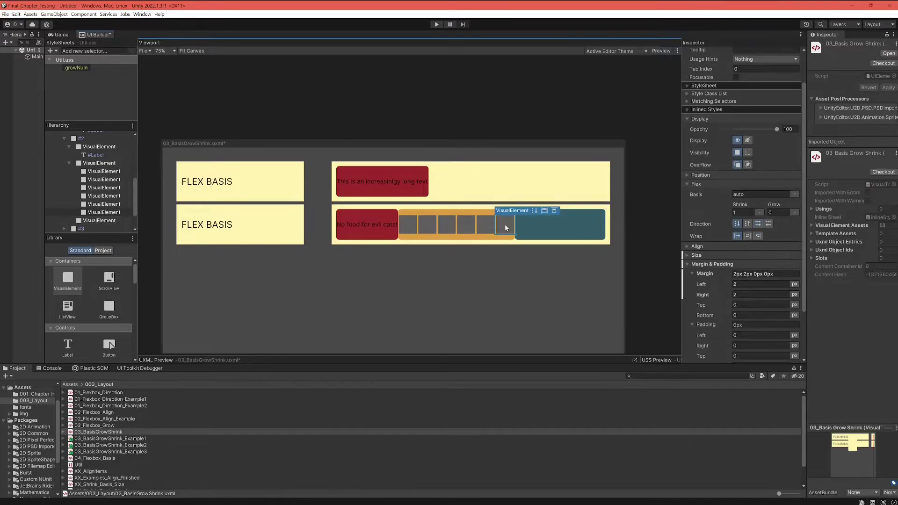
key("ctrl+d")
key("ctrl+d")
key("ctrl+d")
key("ctrl+d")
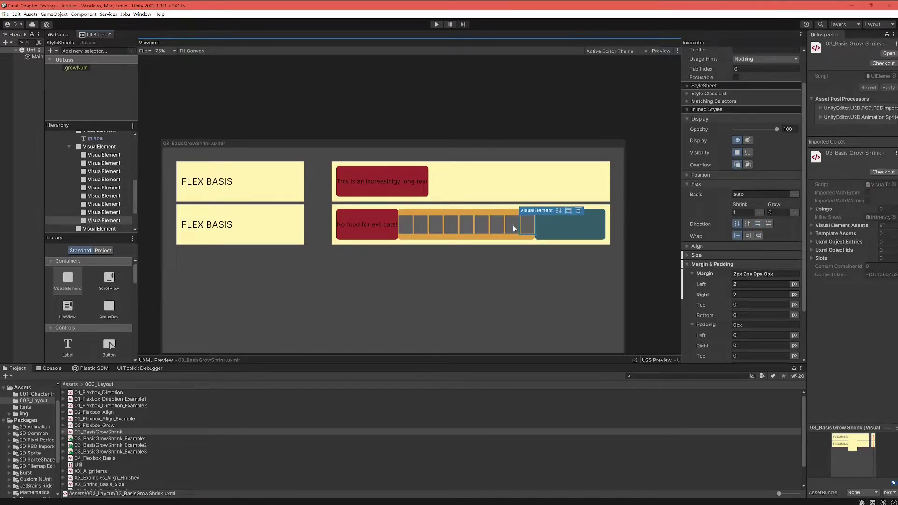
key("ctrl+d")
key("ctrl+d")
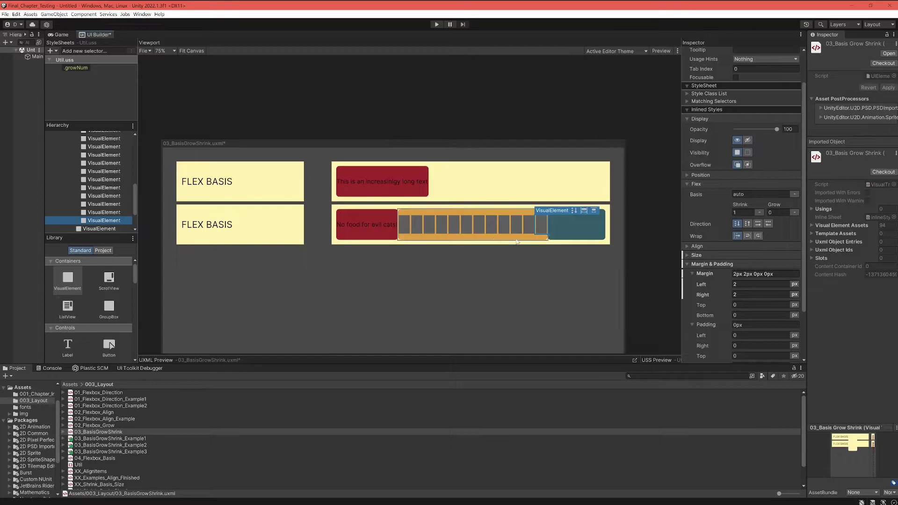
left_click(488, 268)
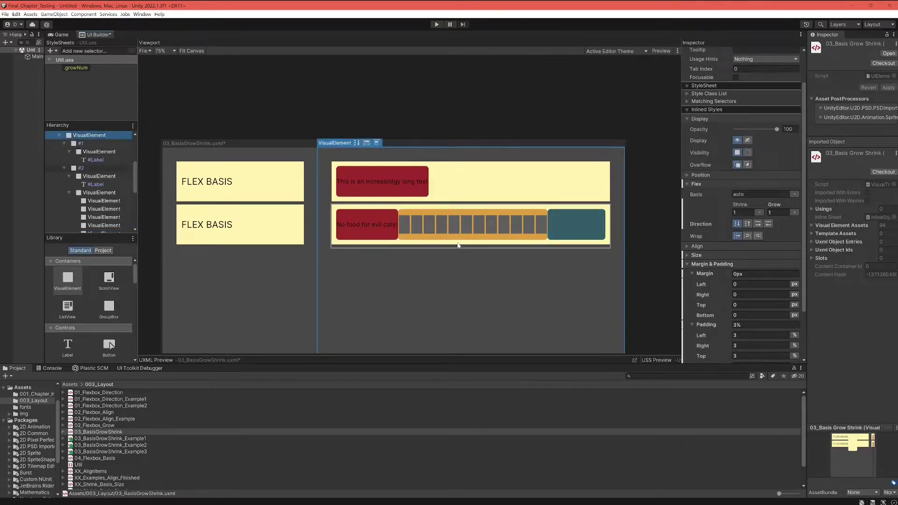
left_click(541, 225)
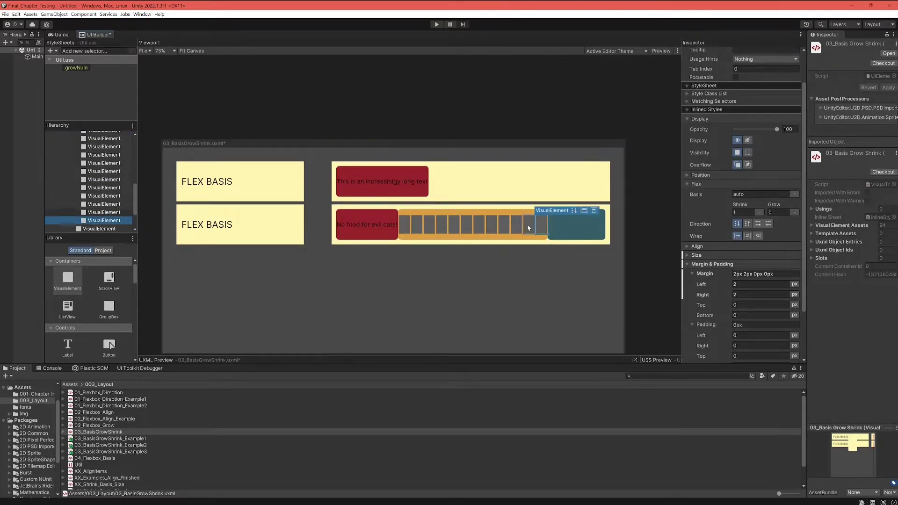
left_click(527, 225)
left_click(514, 224)
left_click(503, 225)
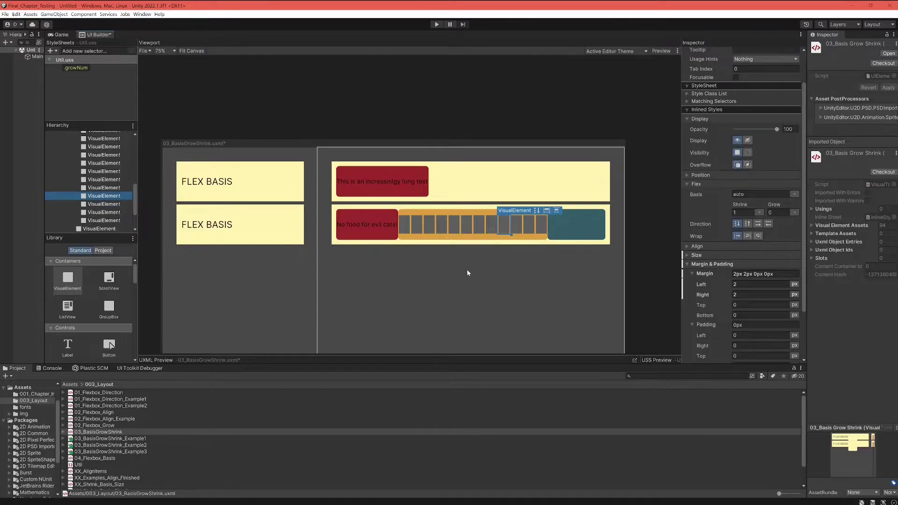
left_click(486, 239)
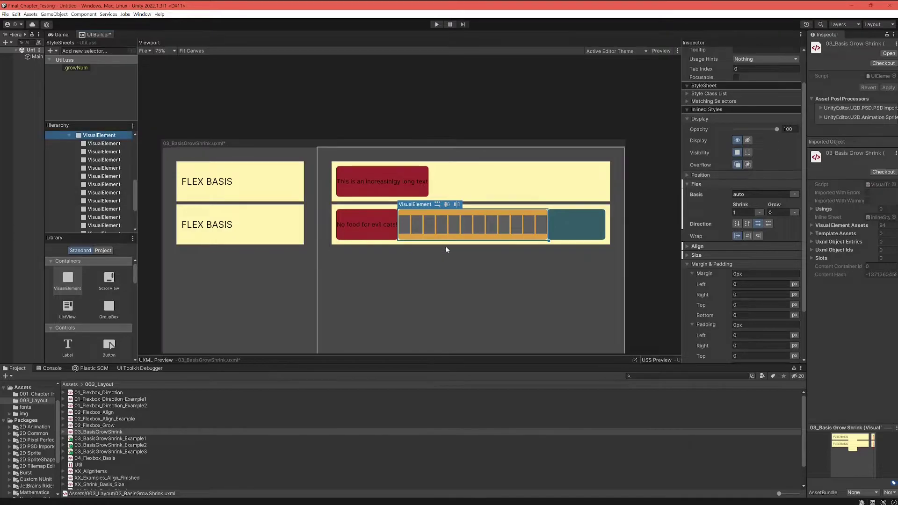
Add one more copy of the last grey square in the orange row.
left_click(473, 262)
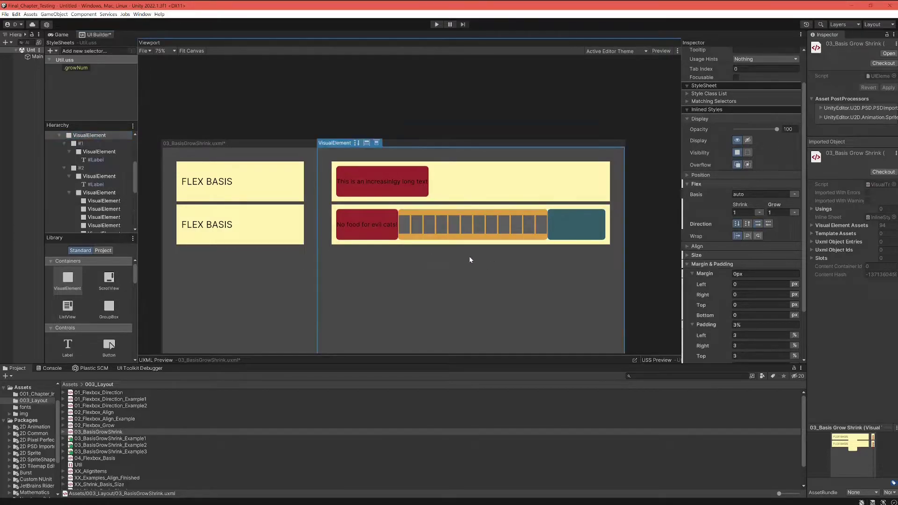
left_click(537, 225)
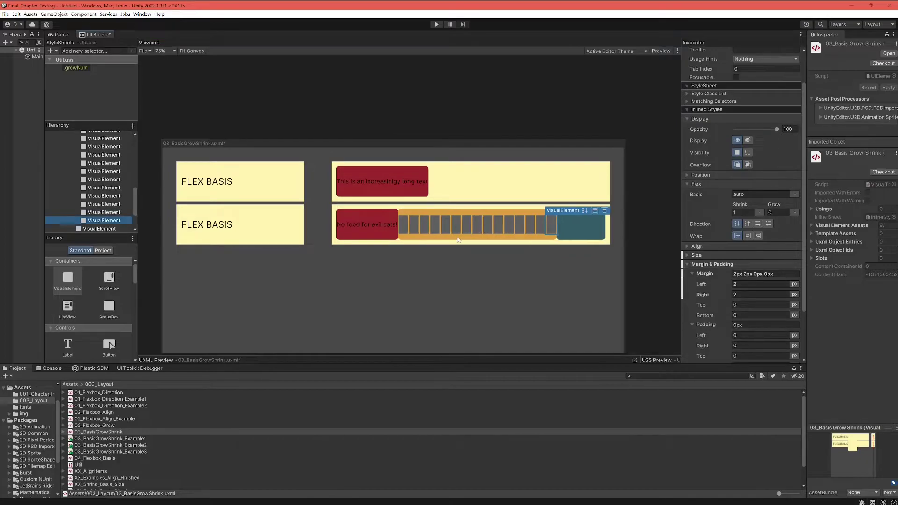
key("ctrl+d")
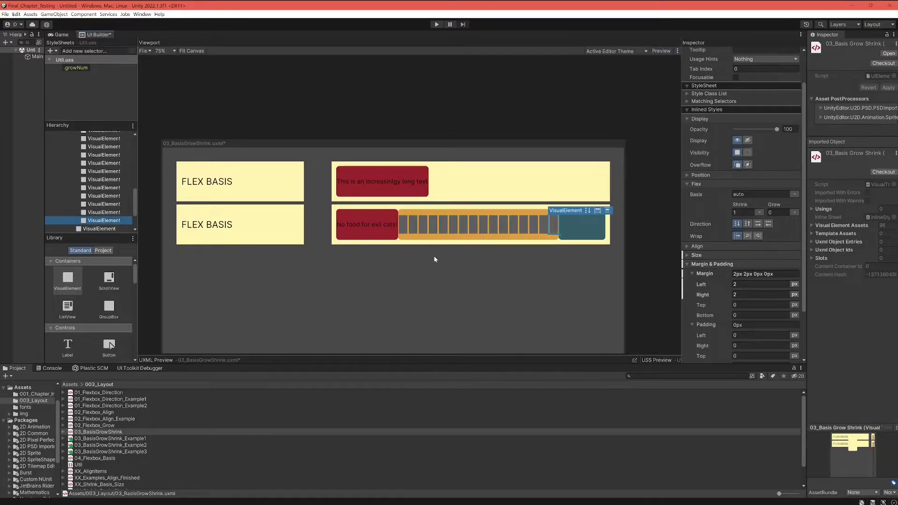
Set the red 'No food for evil cats!' label's flex shrink to 1.
left_click(364, 237)
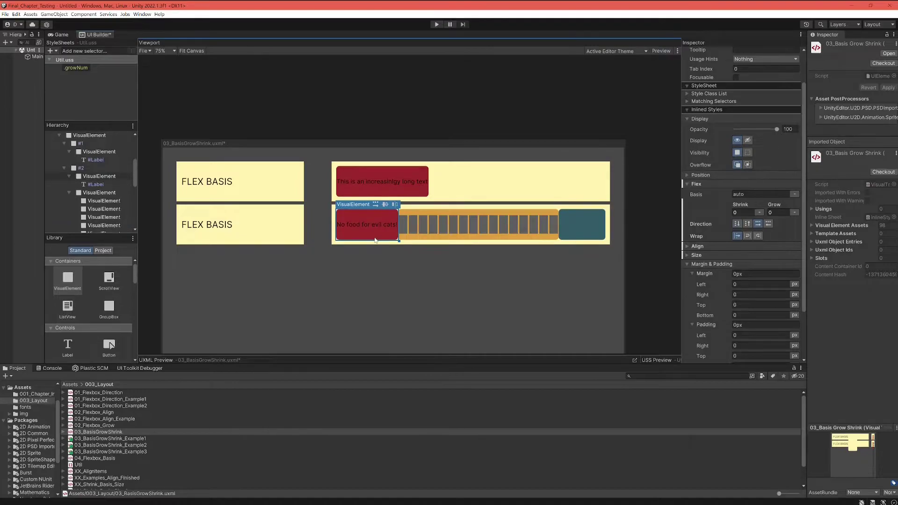
left_click(426, 238)
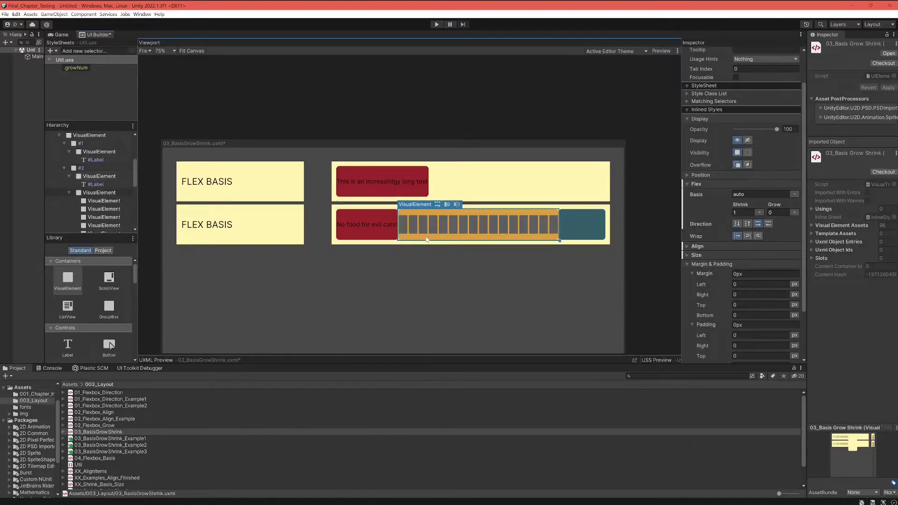
left_click(387, 237)
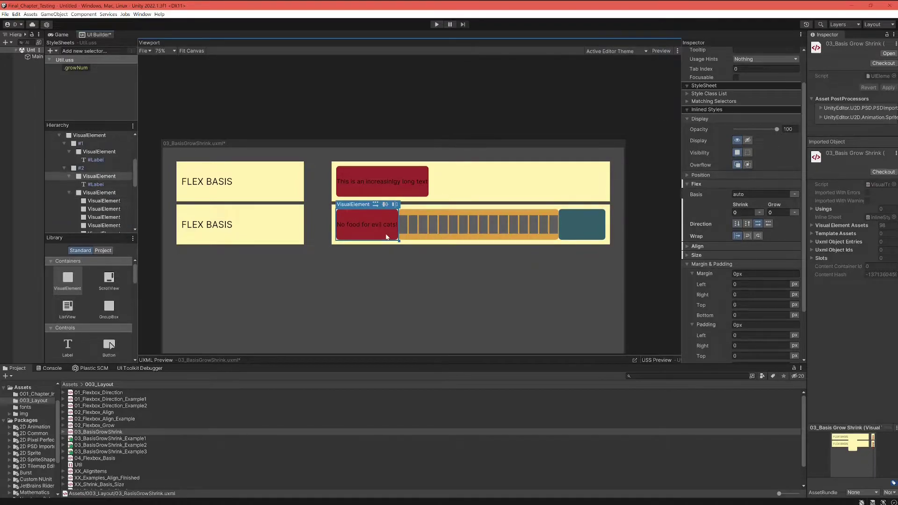
left_click(737, 212)
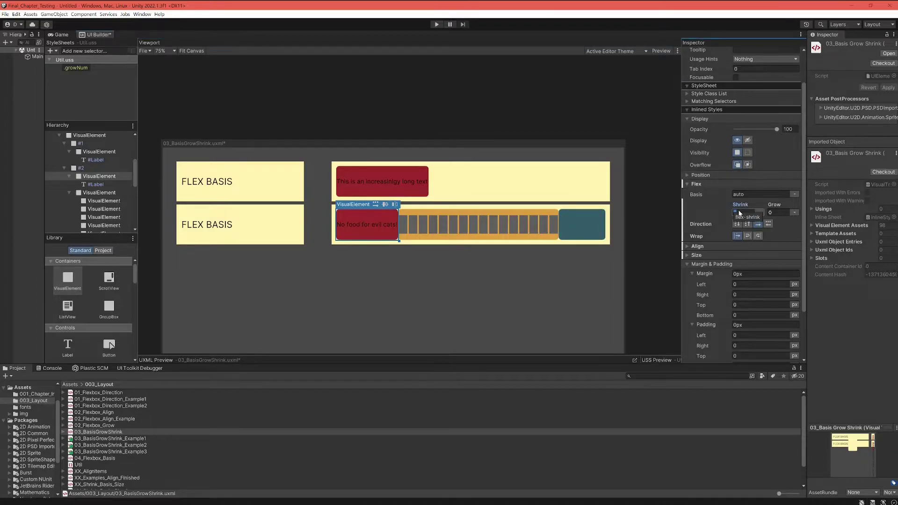
type("1")
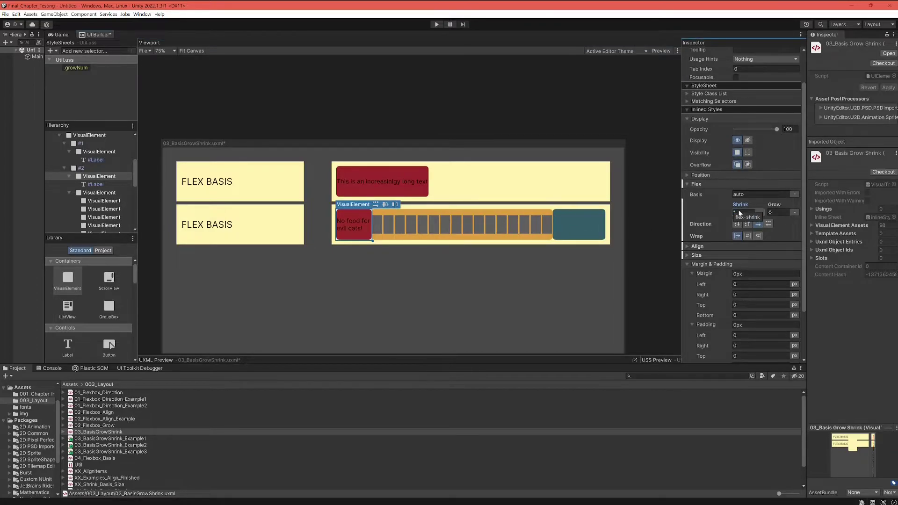
left_click(546, 229)
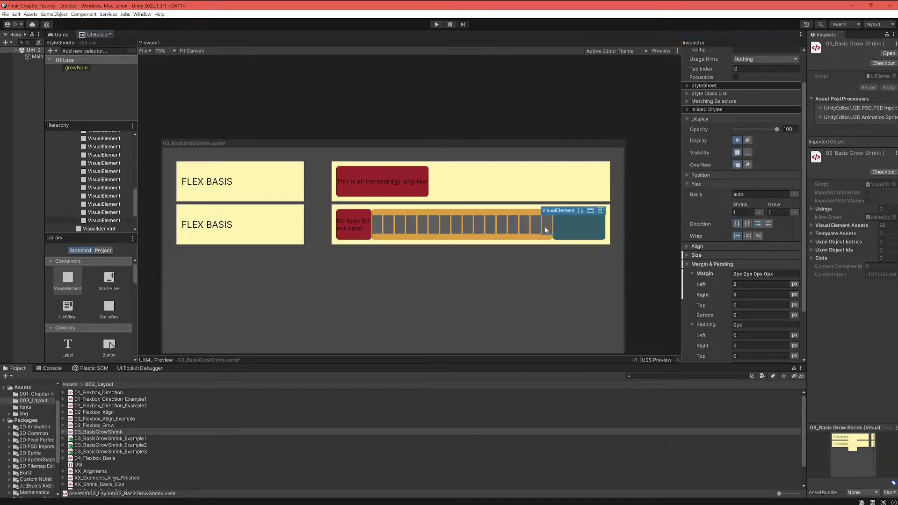
Delete four grey squares from the orange container.
key("Delete")
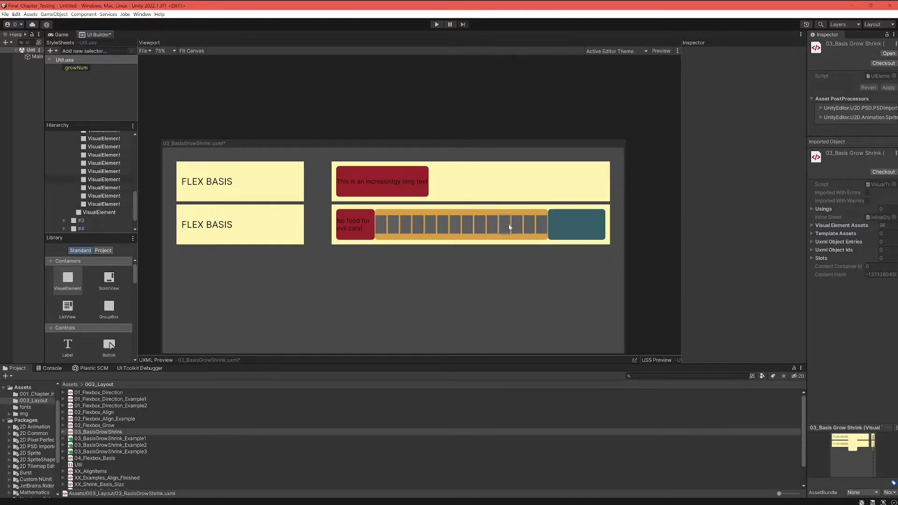
left_click(498, 225)
key("Delete")
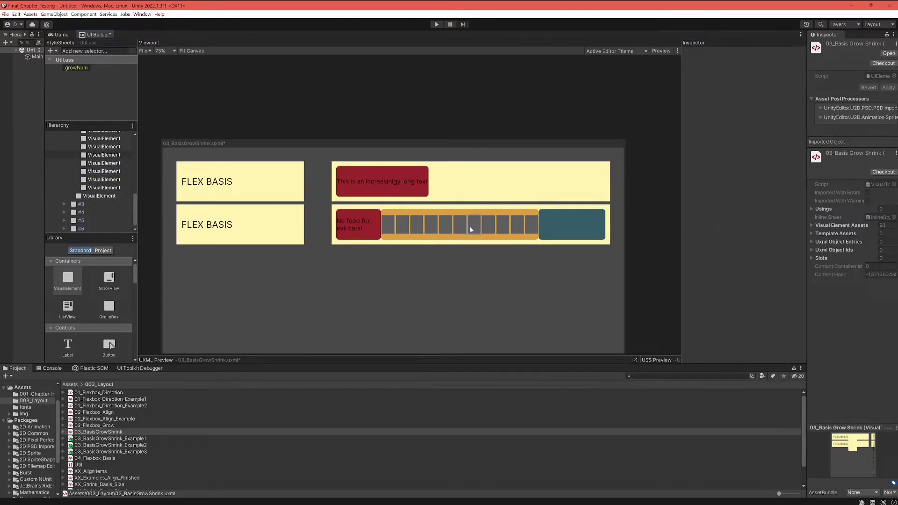
left_click(462, 225)
key("Delete")
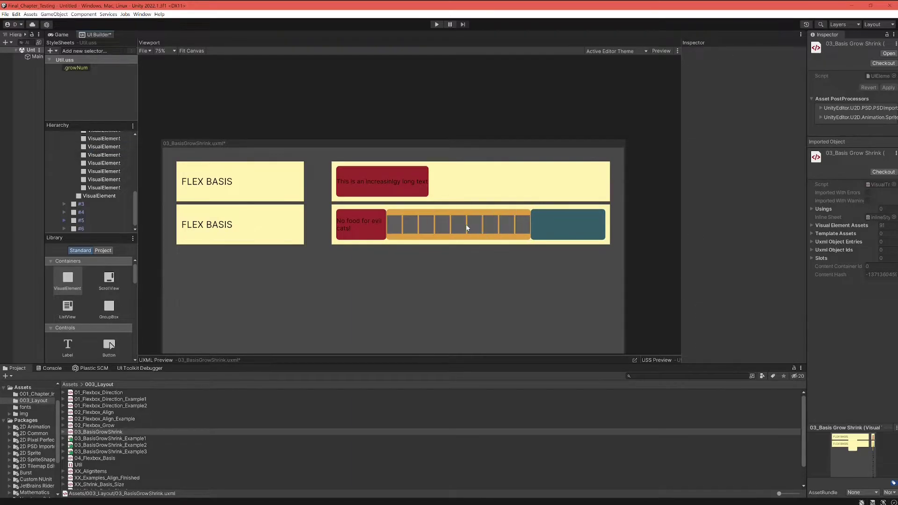
left_click(467, 225)
key("Delete")
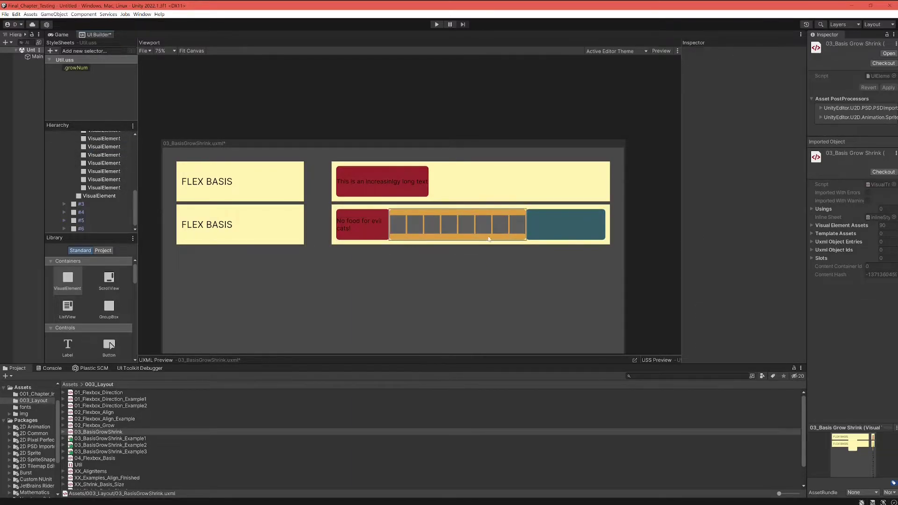
Duplicate the last grey square once, then check the orange container and red label.
left_click(517, 226)
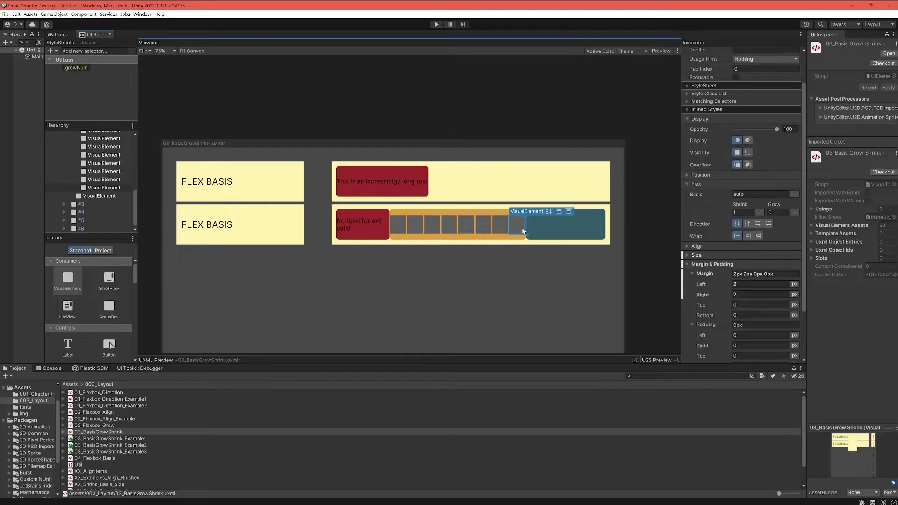
key("ctrl+d")
key("ctrl+d")
key("ctrl+d")
key("ctrl+d")
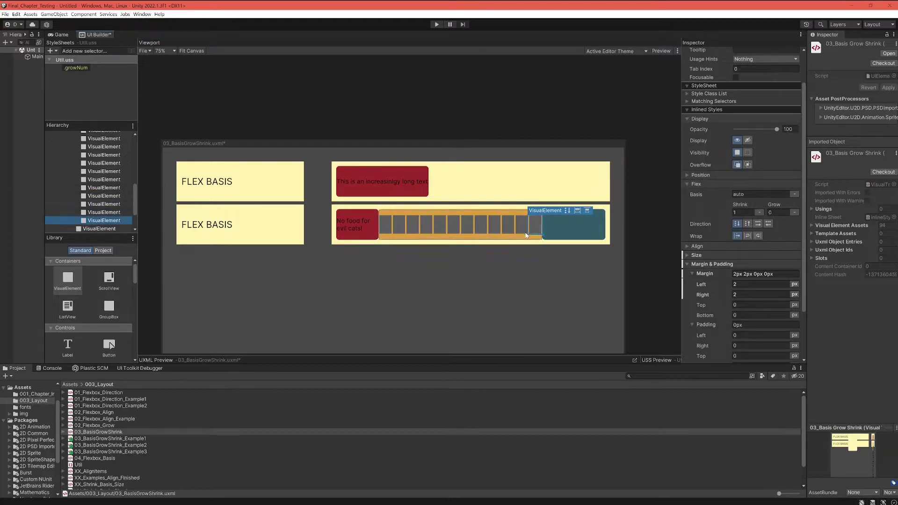
left_click(519, 223)
key("Up")
key("Up")
key("Up")
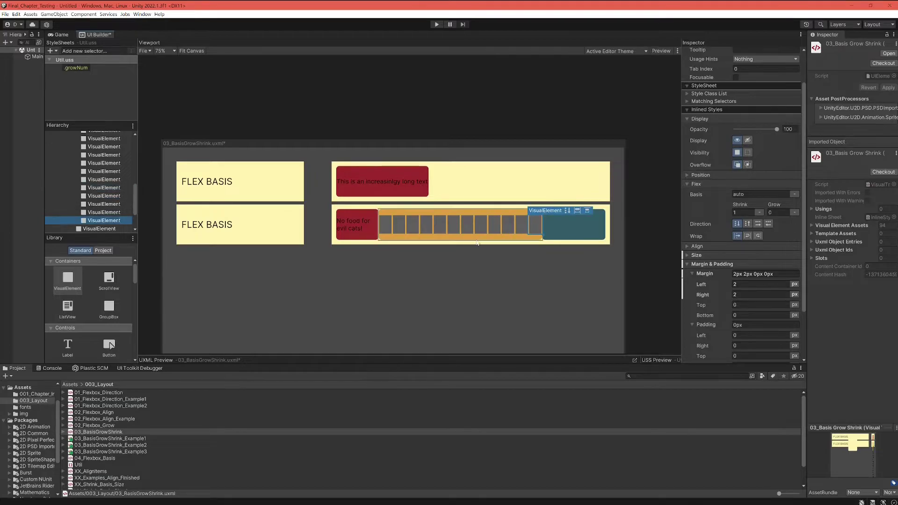
left_click(428, 238)
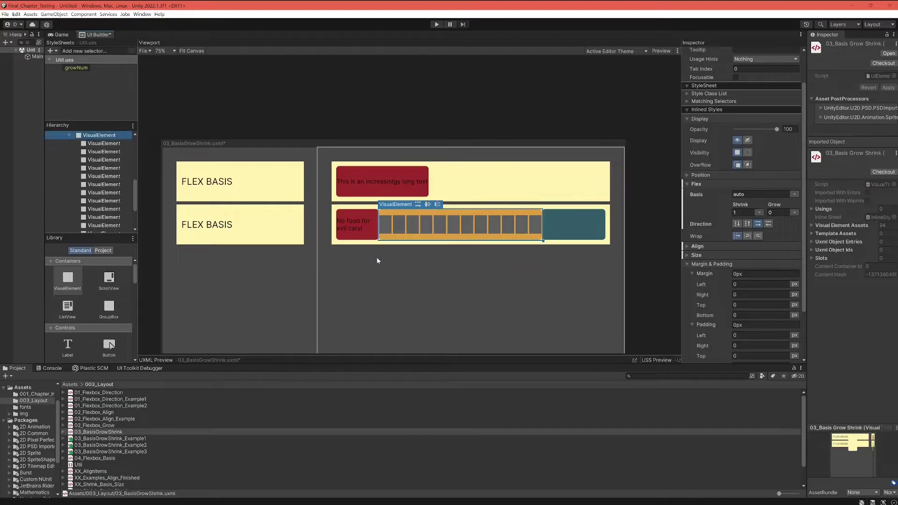
left_click(348, 230)
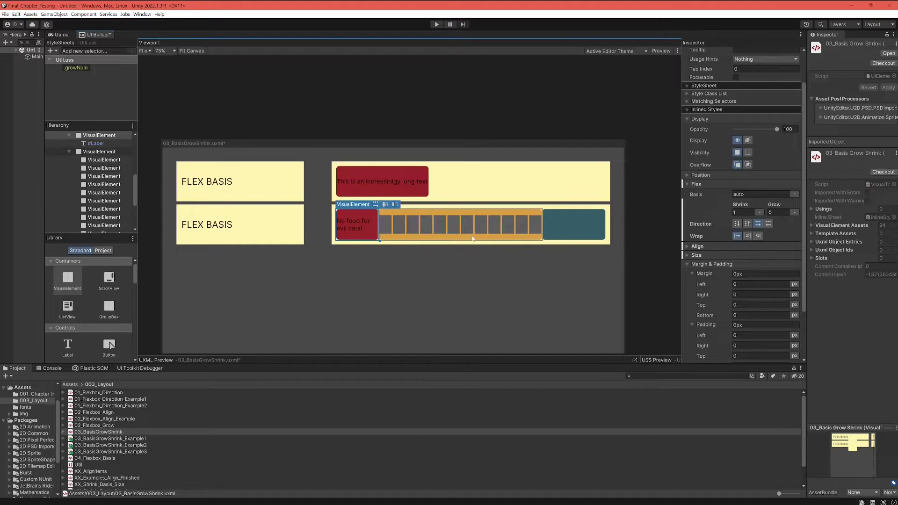
left_click(480, 225)
left_click(436, 257)
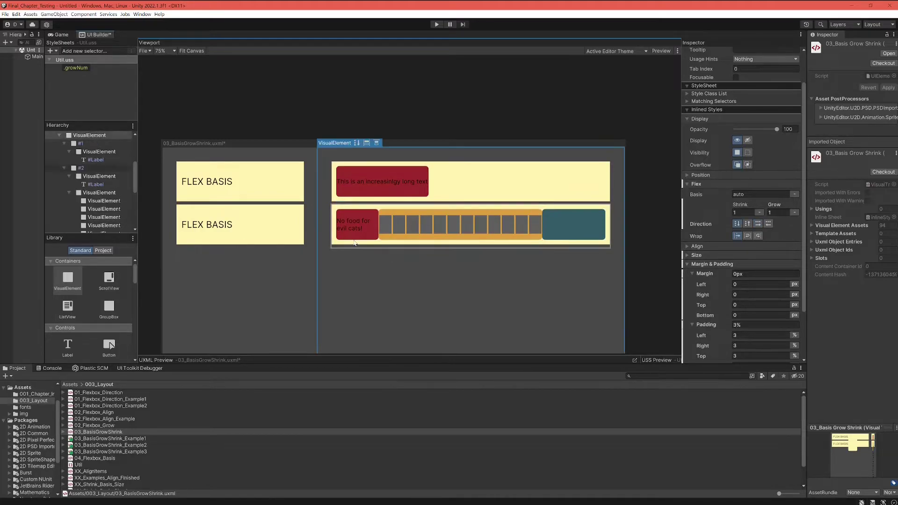
left_click(376, 230)
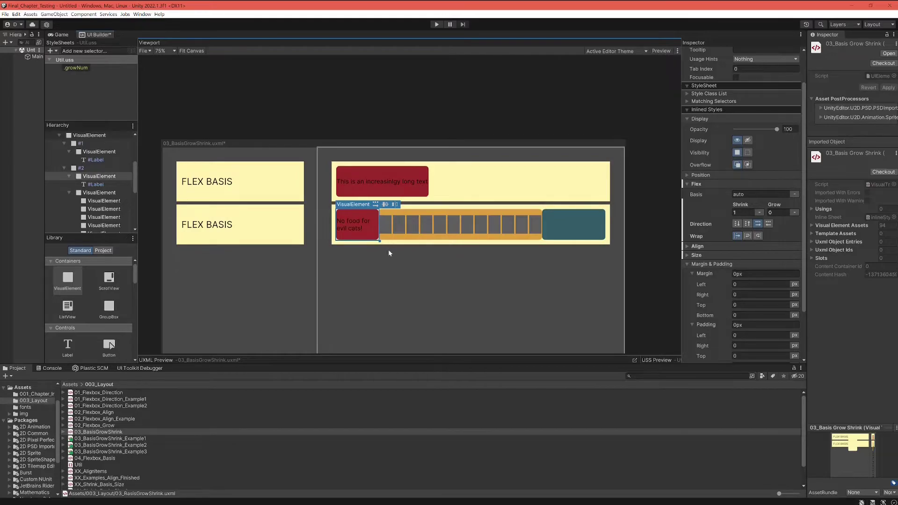
left_click(440, 267)
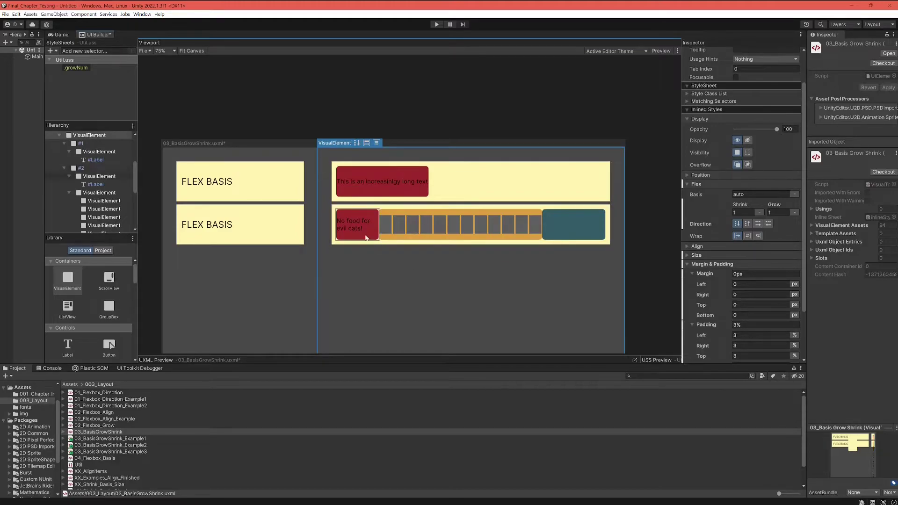
left_click(403, 242)
left_click(408, 239)
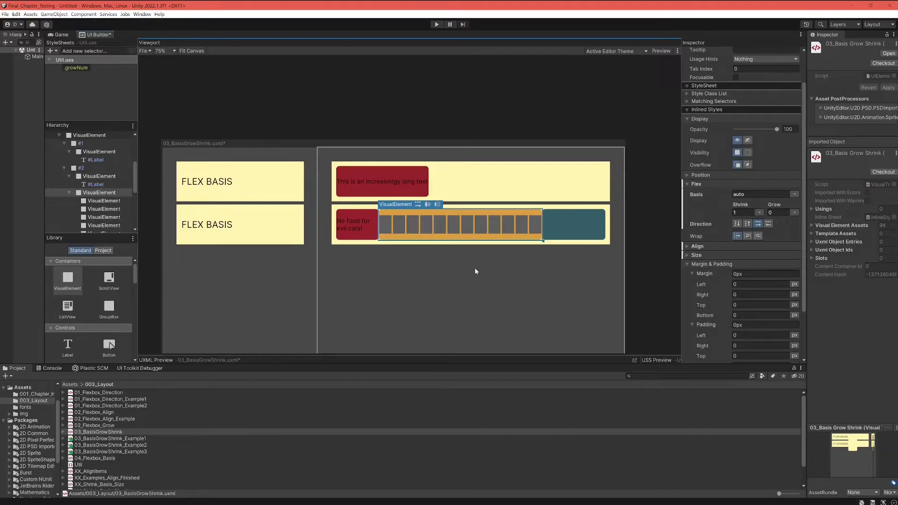
left_click(465, 275)
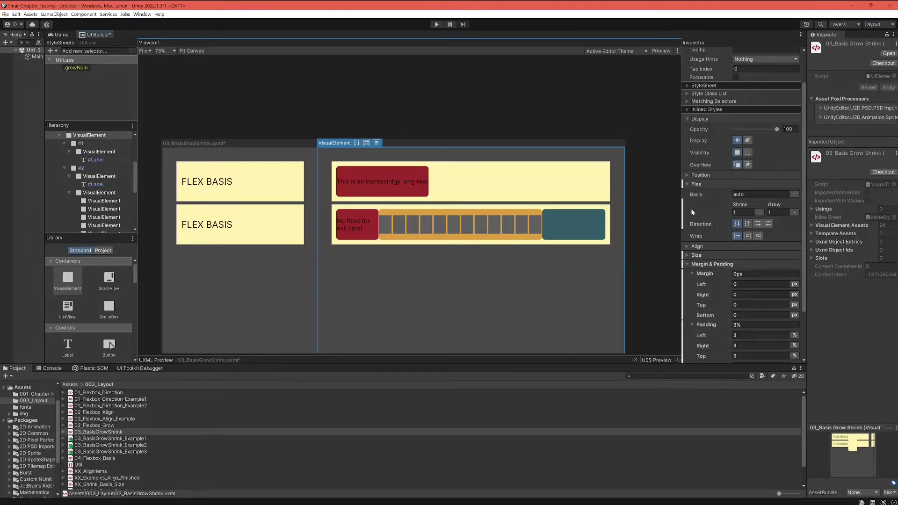
left_click(510, 241)
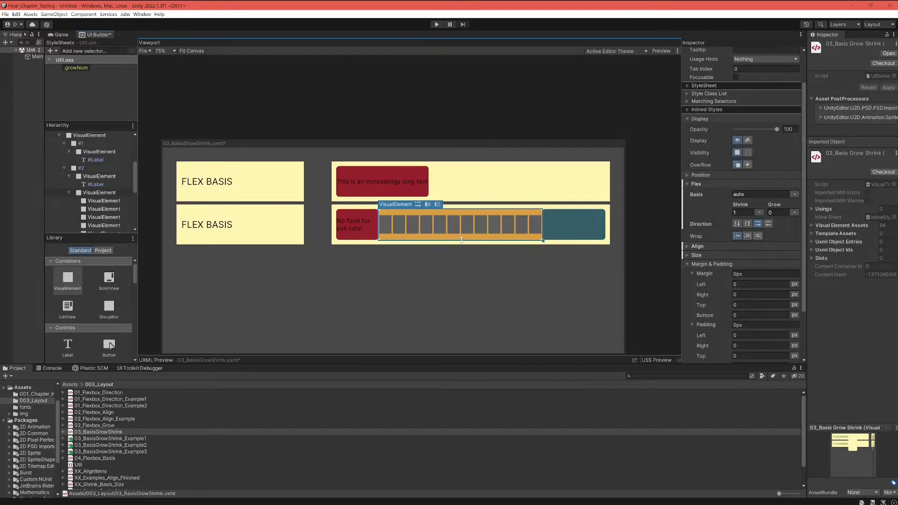
Duplicate the rightmost grey square in the orange container.
left_click(534, 228)
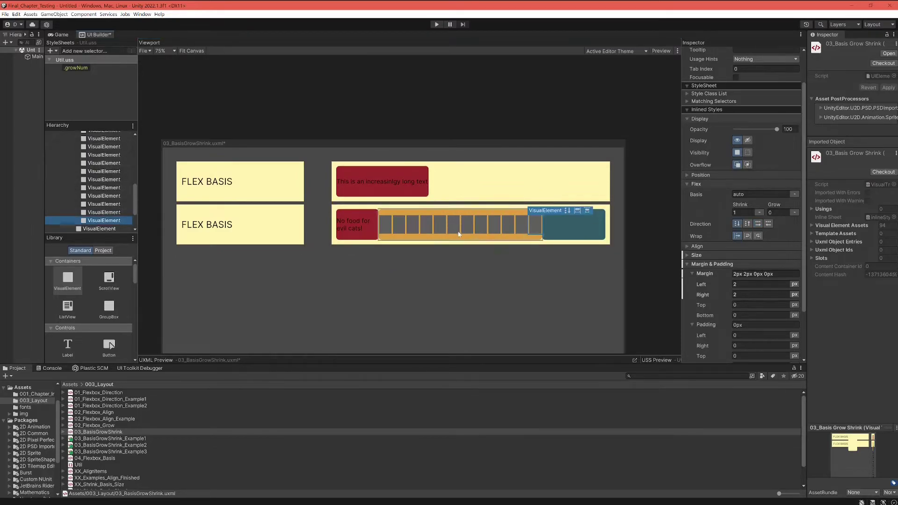
left_click(524, 238)
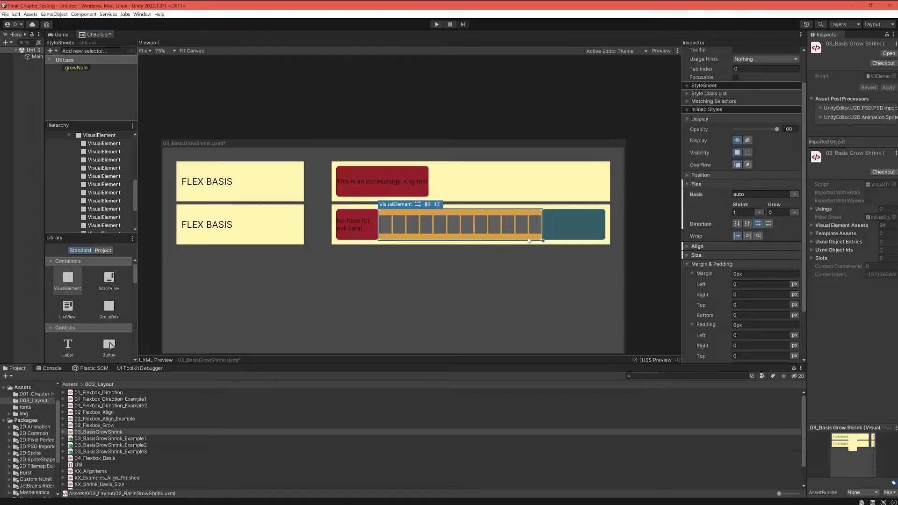
left_click(529, 239)
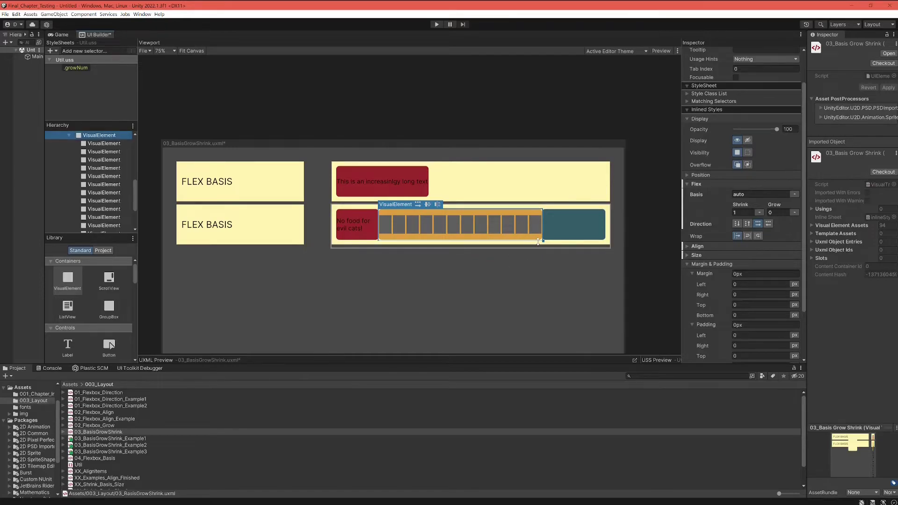
left_click(534, 225)
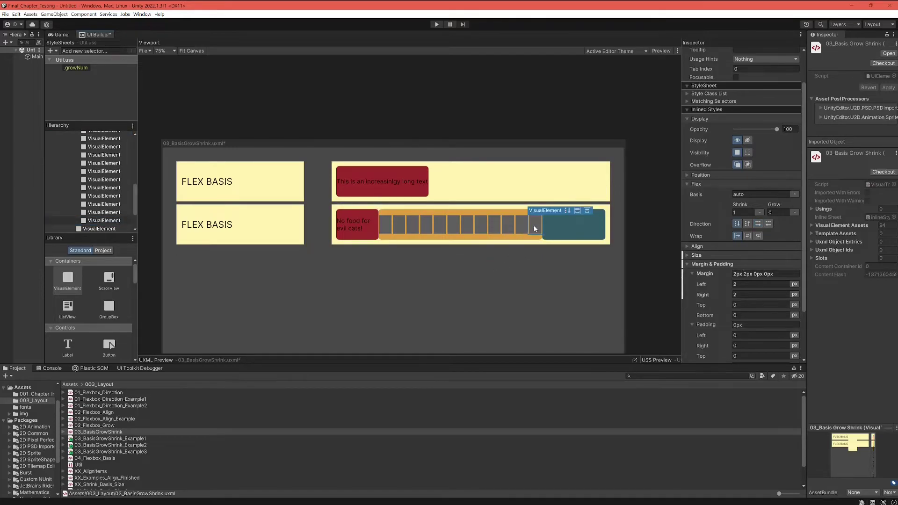
key("ctrl+d")
key("ctrl+d")
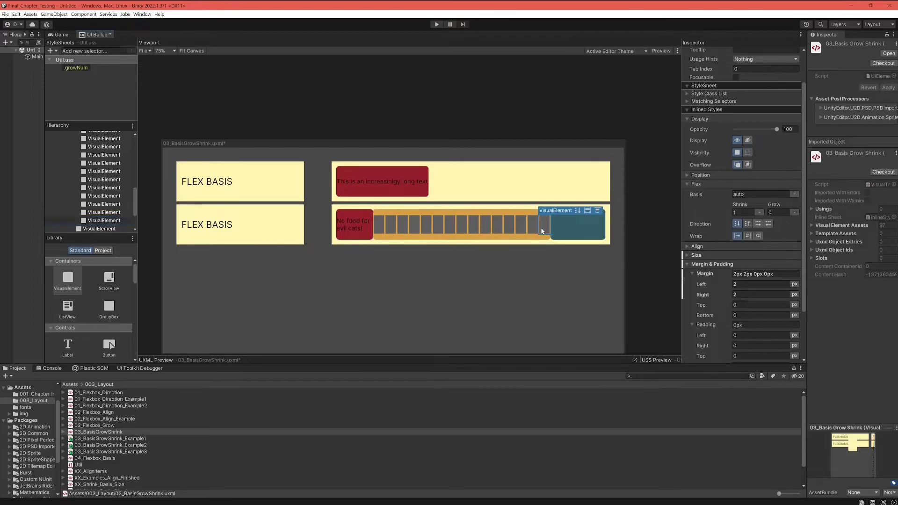
Reselect the last grey square and select its Flex Shrink value for replacement.
left_click(541, 226)
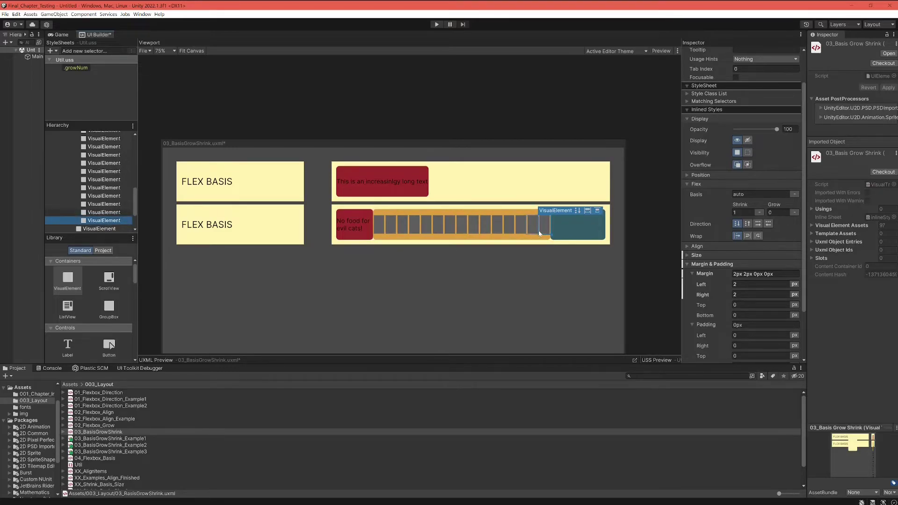
left_click(542, 229)
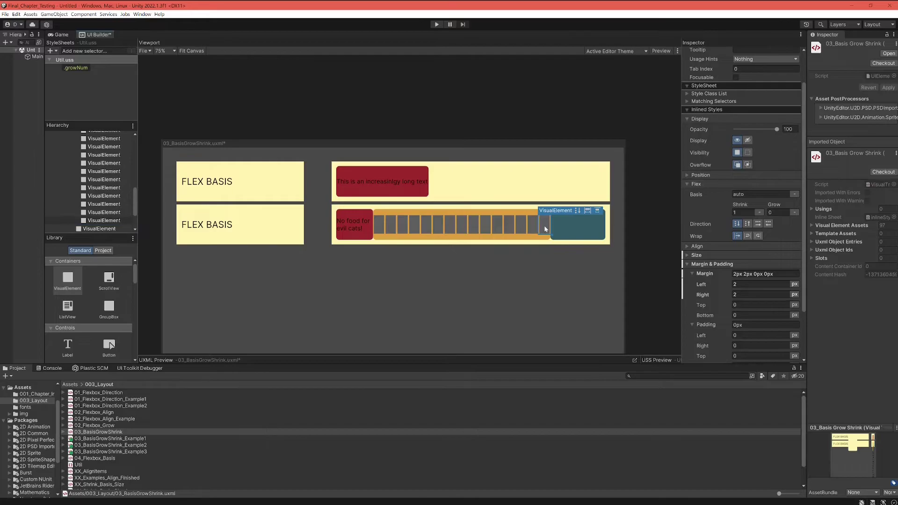
left_click(545, 228)
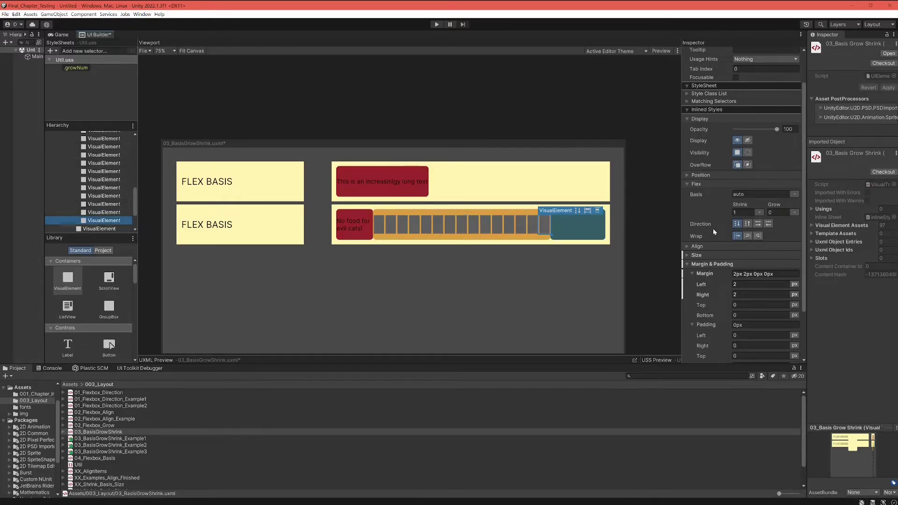
left_click(539, 230)
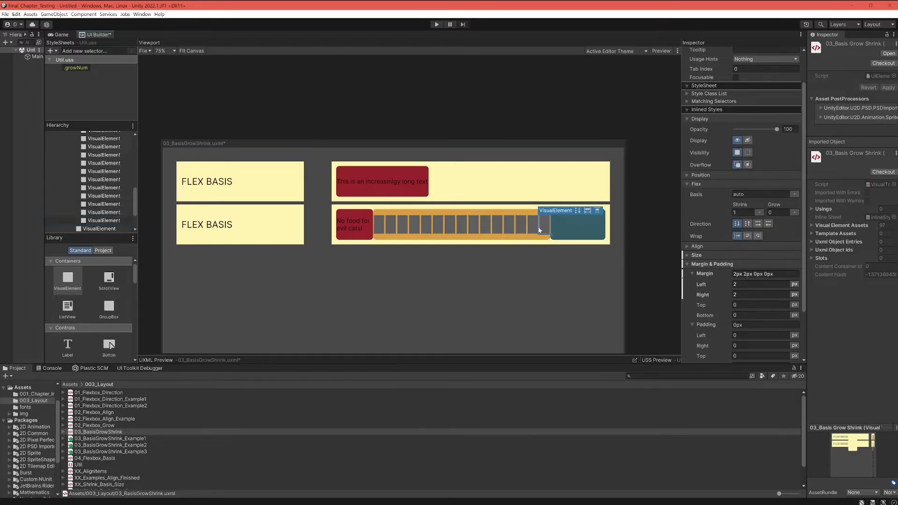
left_click(544, 228)
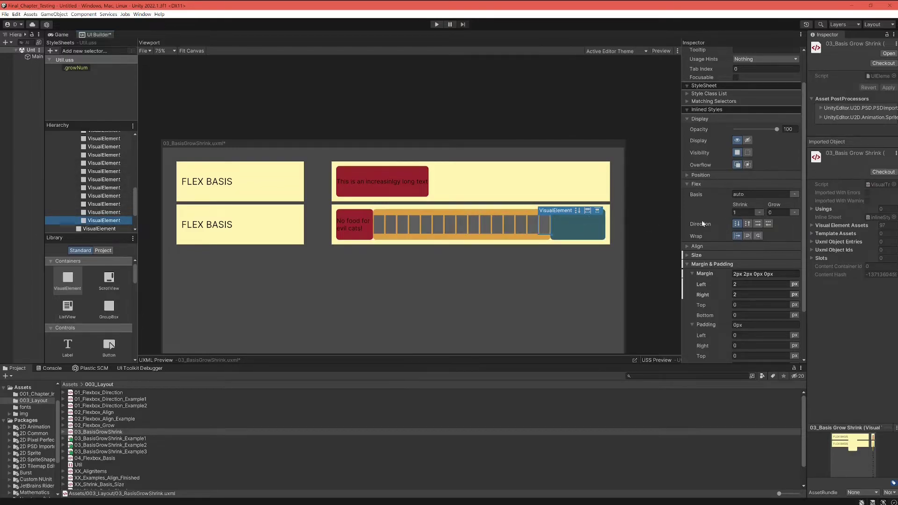
left_click(742, 213)
left_click(741, 212)
Set the last grey square's flex shrink to 0, then try shrink 0 on the orange container.
type("0")
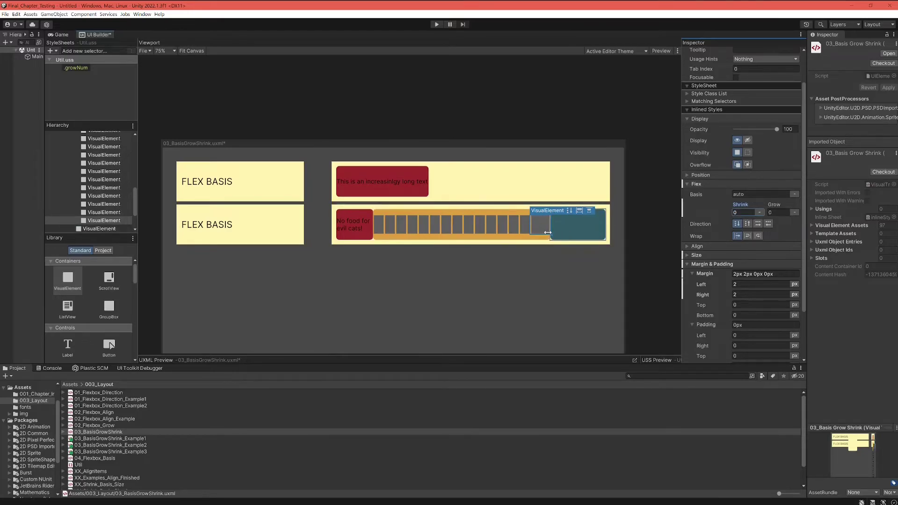
left_click(519, 237)
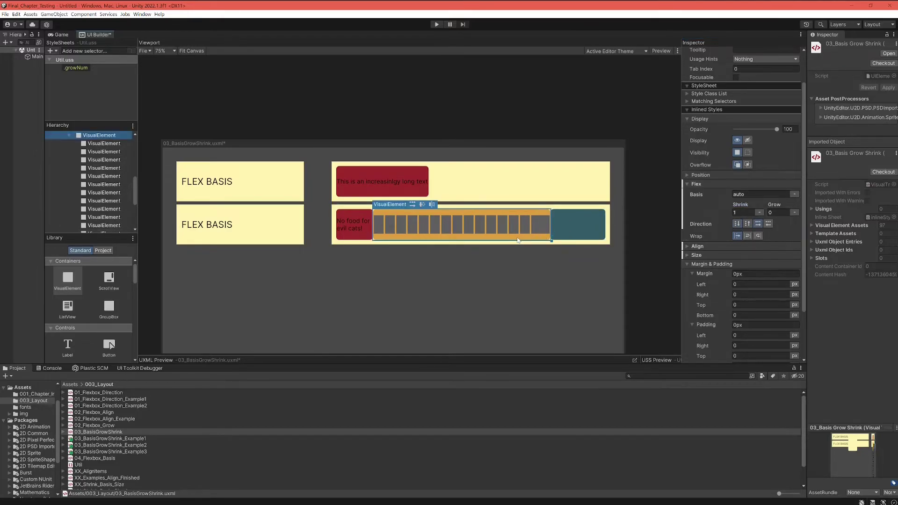
left_click(741, 212)
type("0")
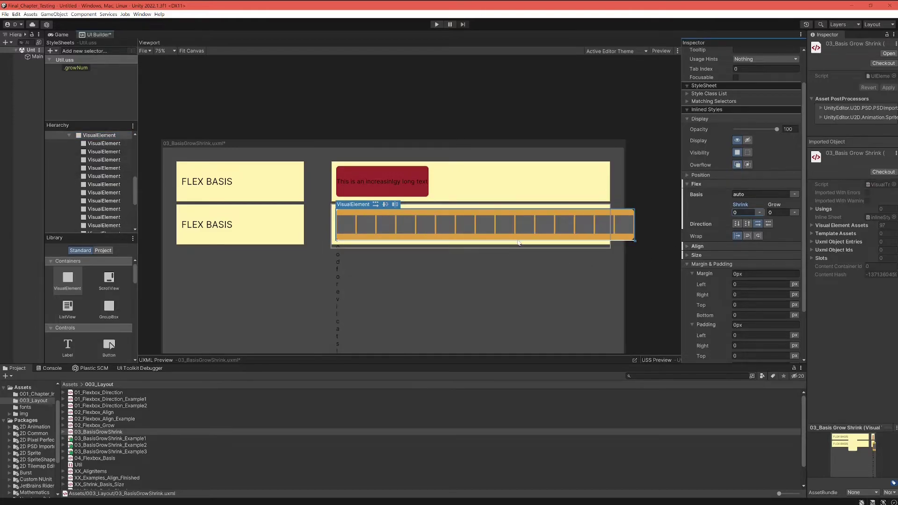
left_click(741, 211)
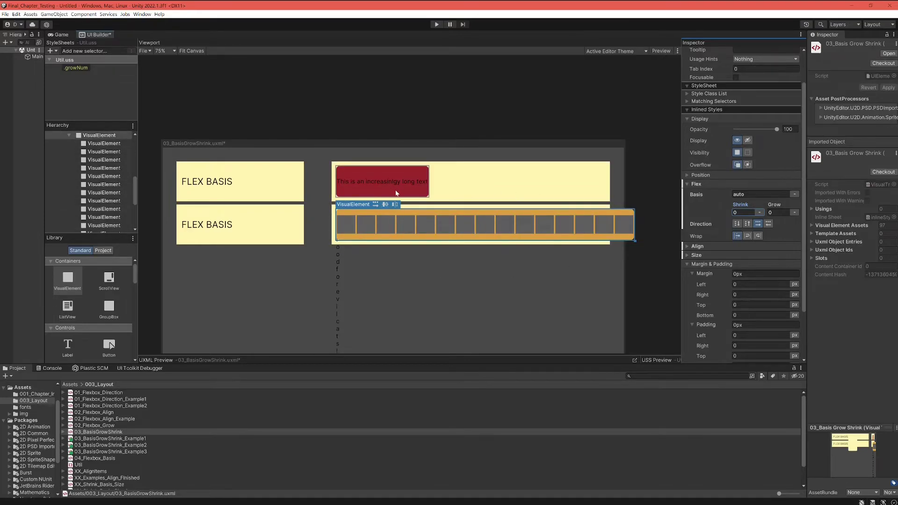
Restore the orange container's flex shrink to 1.
left_click(380, 179)
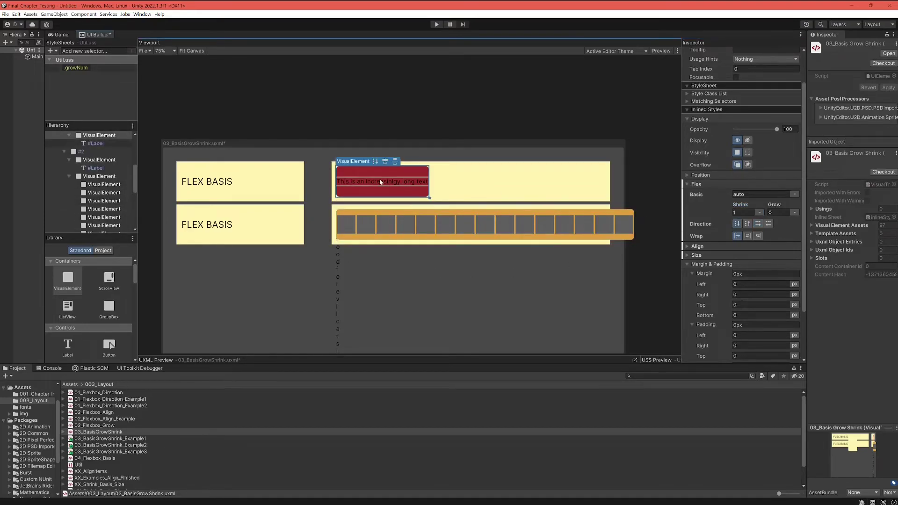
left_click(411, 238)
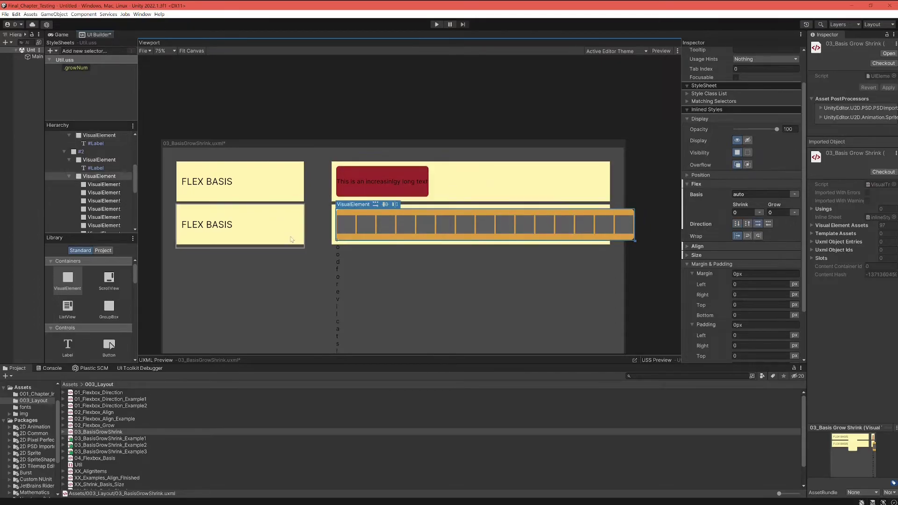
left_click(739, 213)
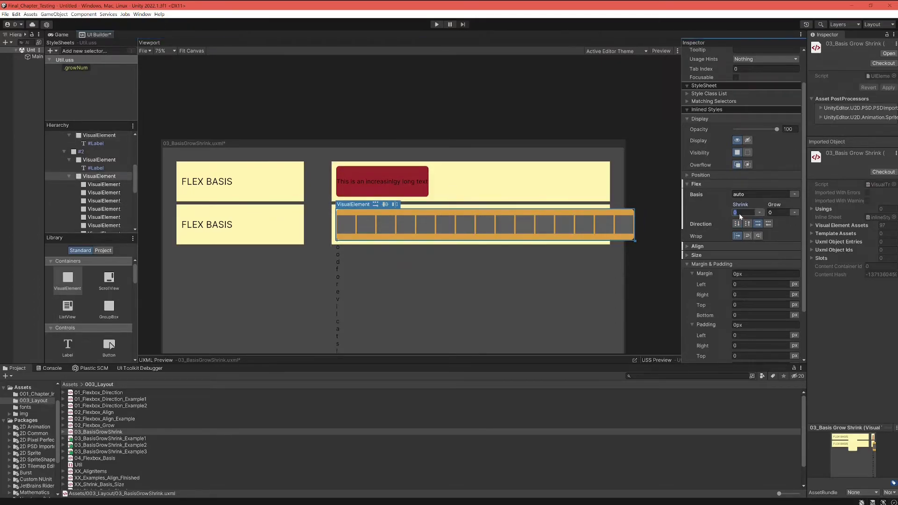
type("1")
key("Return")
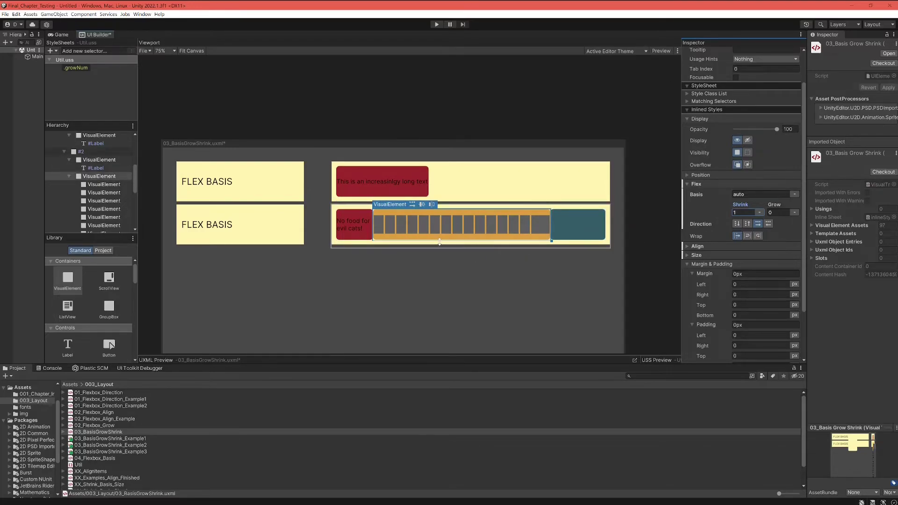
left_click(359, 238)
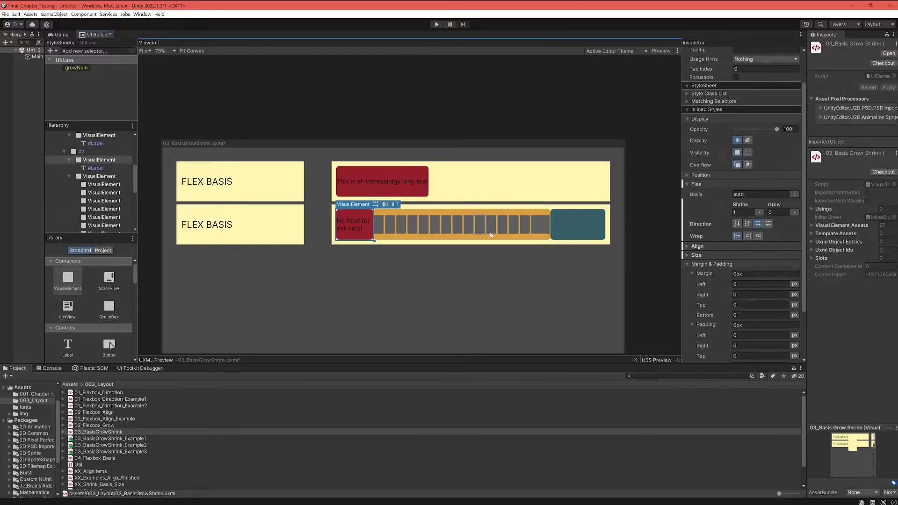
left_click(463, 238)
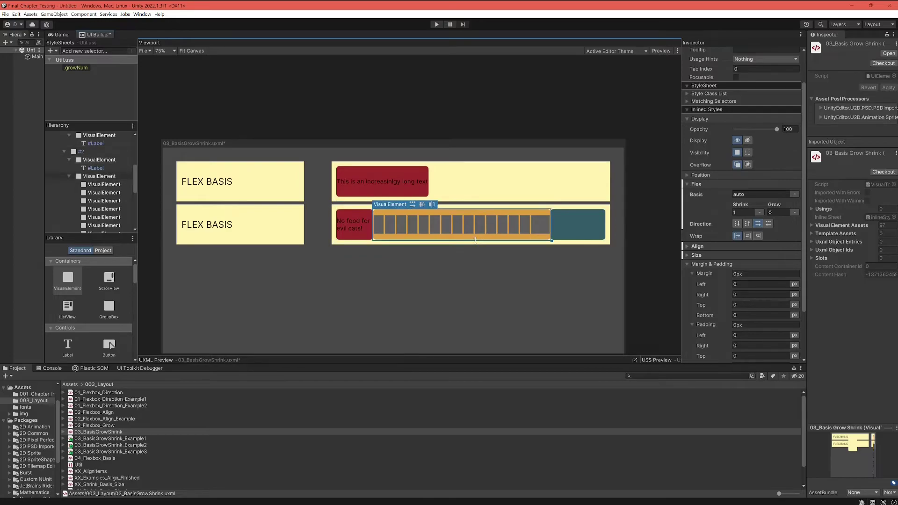
left_click(493, 230)
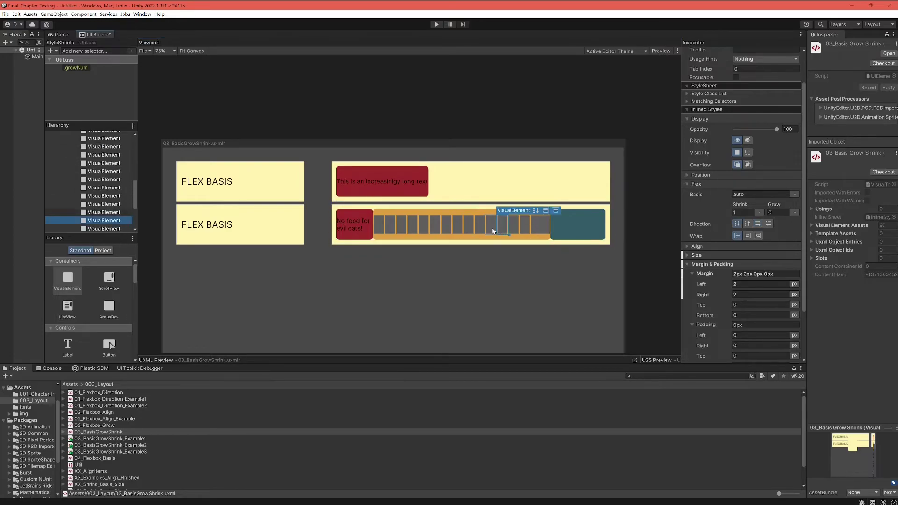
left_click(467, 231)
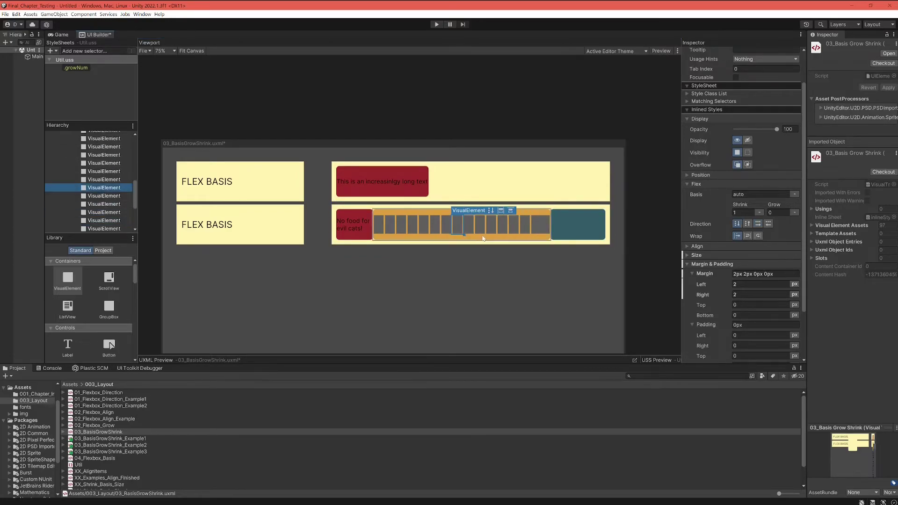
left_click(449, 236)
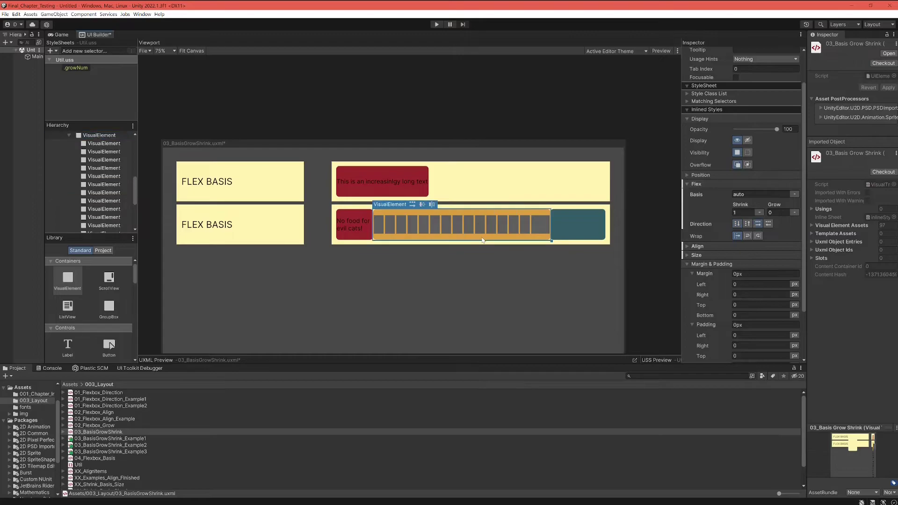
left_click(576, 227)
left_click(362, 233)
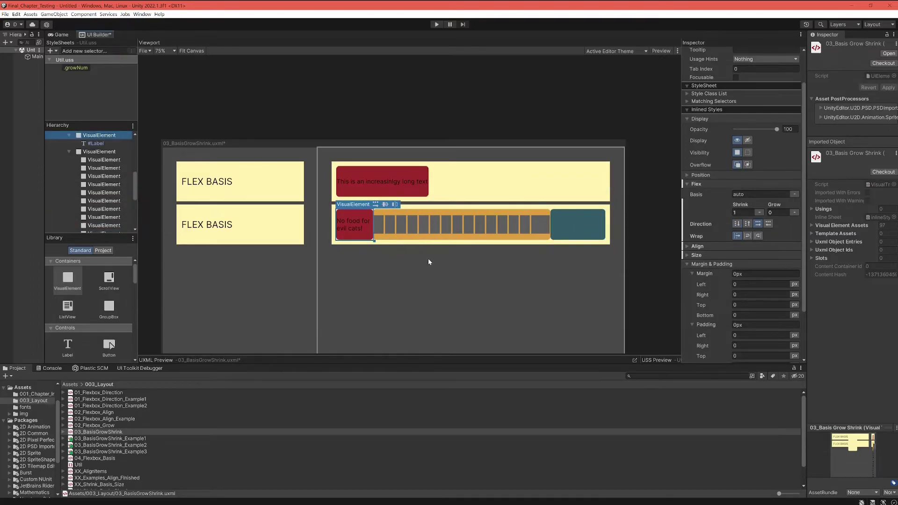
left_click(470, 245)
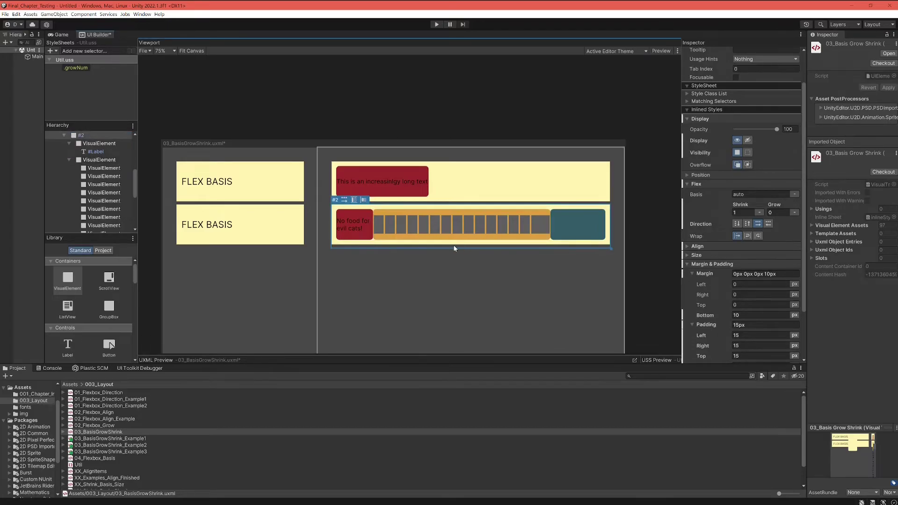
left_click(460, 239)
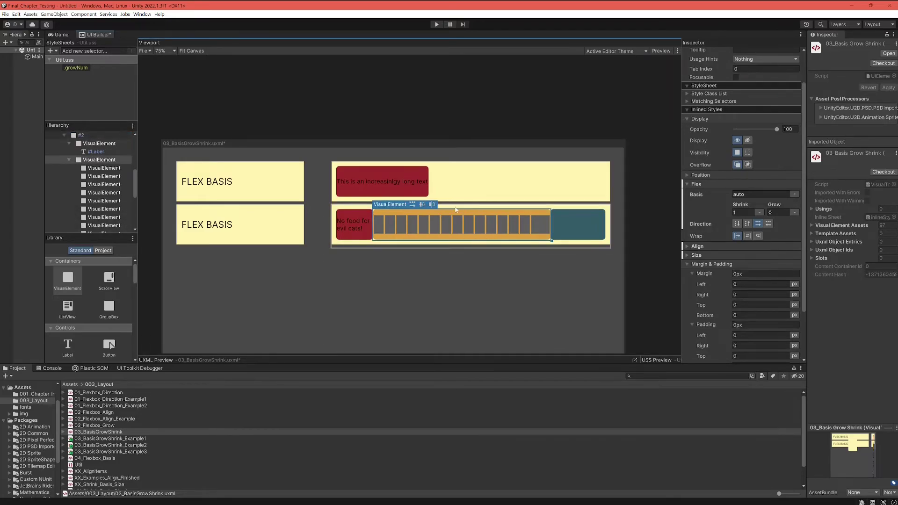
left_click(370, 242)
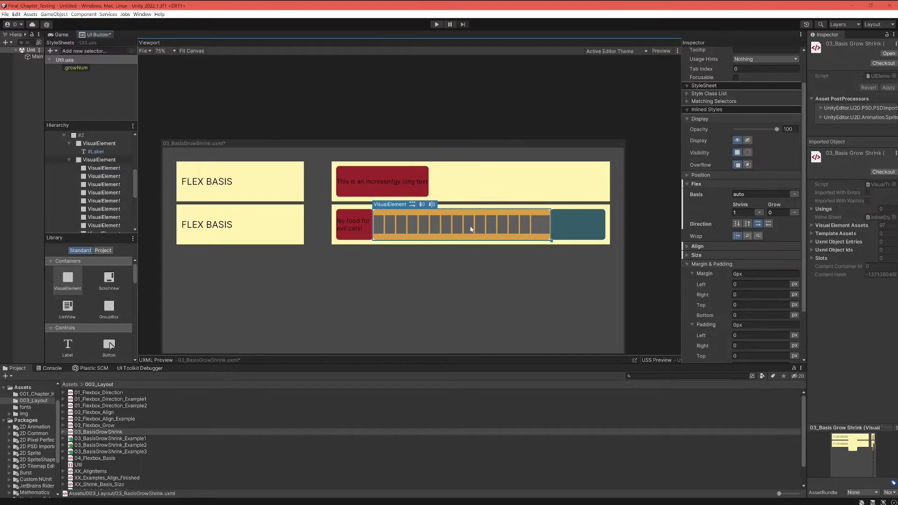
Delete the orange container by mistake and restore it with Edit > Undo.
left_click(538, 227)
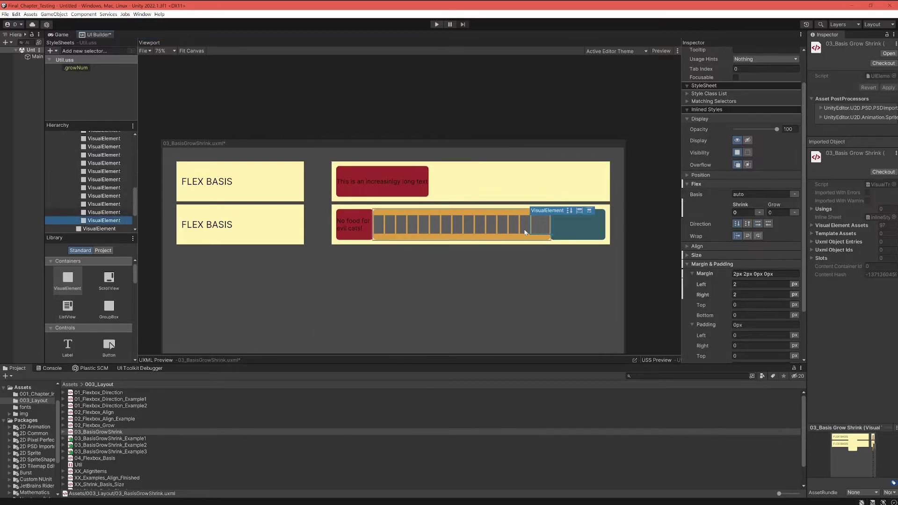
left_click(515, 226)
key("Delete")
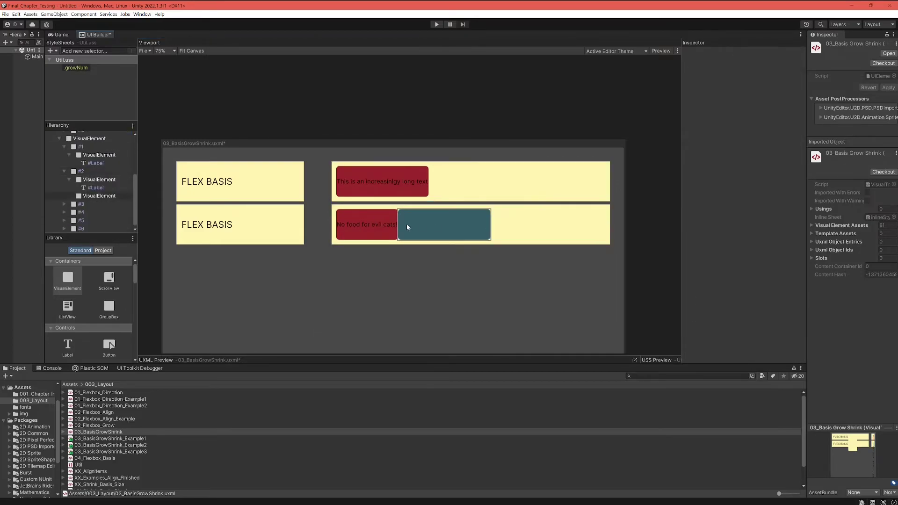
left_click(16, 14)
left_click(26, 23)
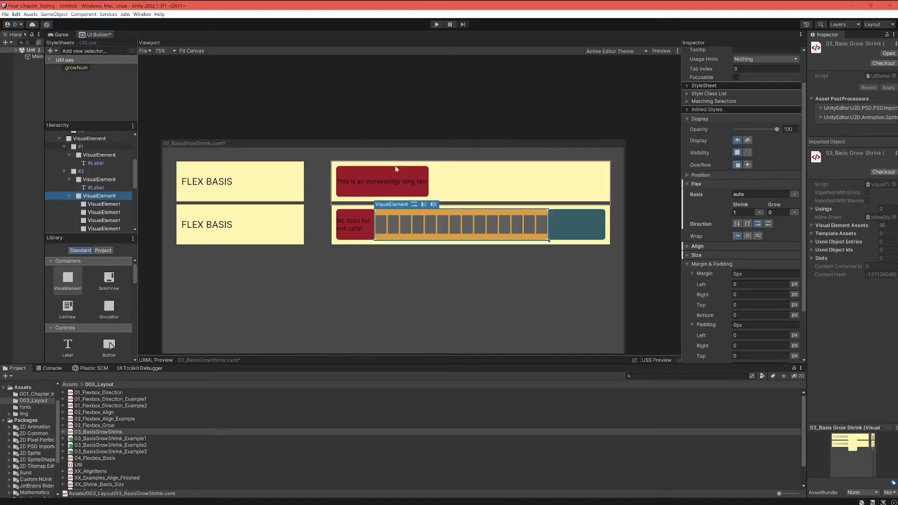
Delete three grey squares from the orange container.
left_click(489, 224)
left_click(472, 226)
key("Delete")
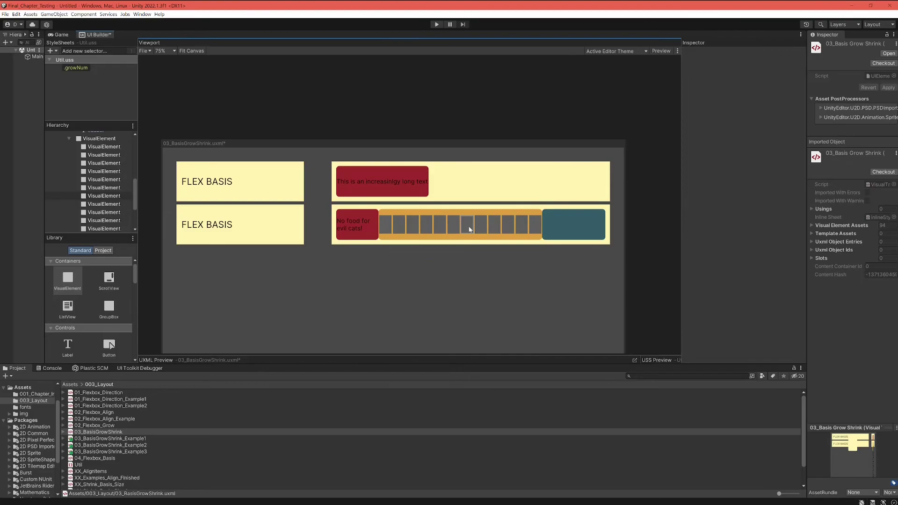
left_click(456, 228)
key("Delete")
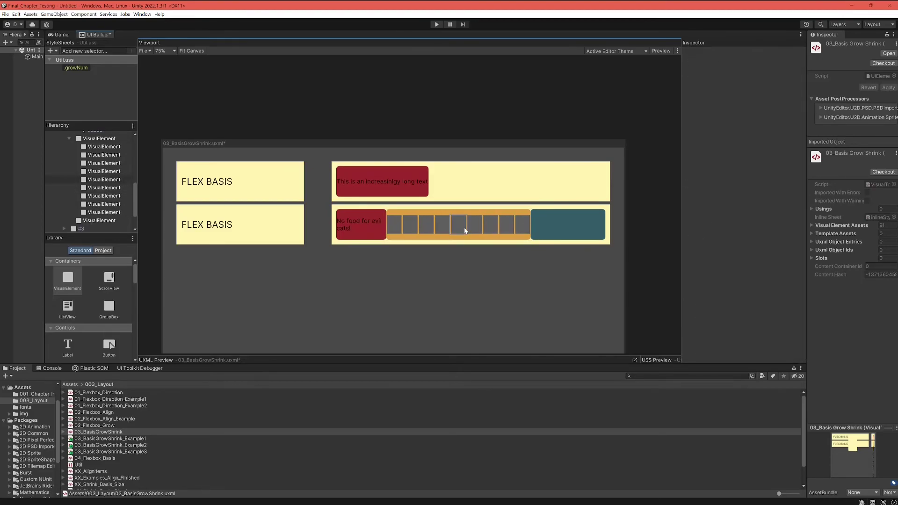
left_click(462, 229)
key("Delete")
left_click(469, 238)
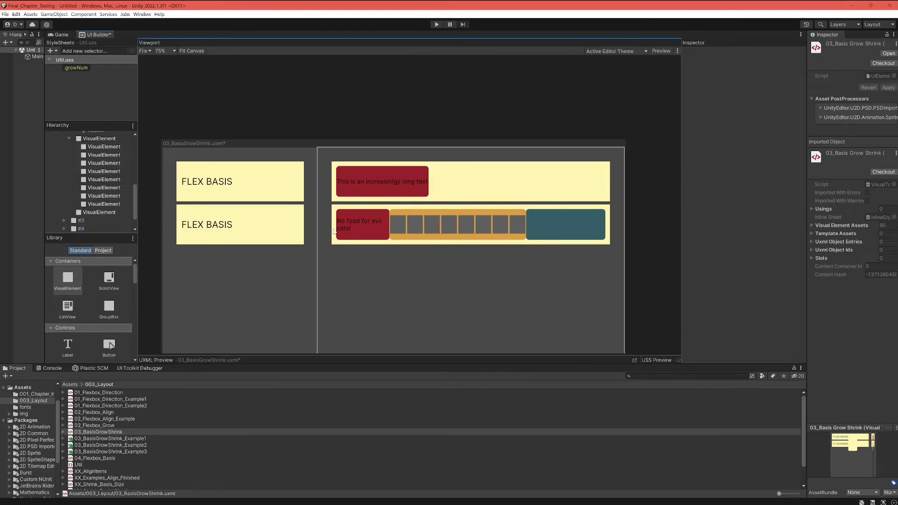
left_click(392, 207)
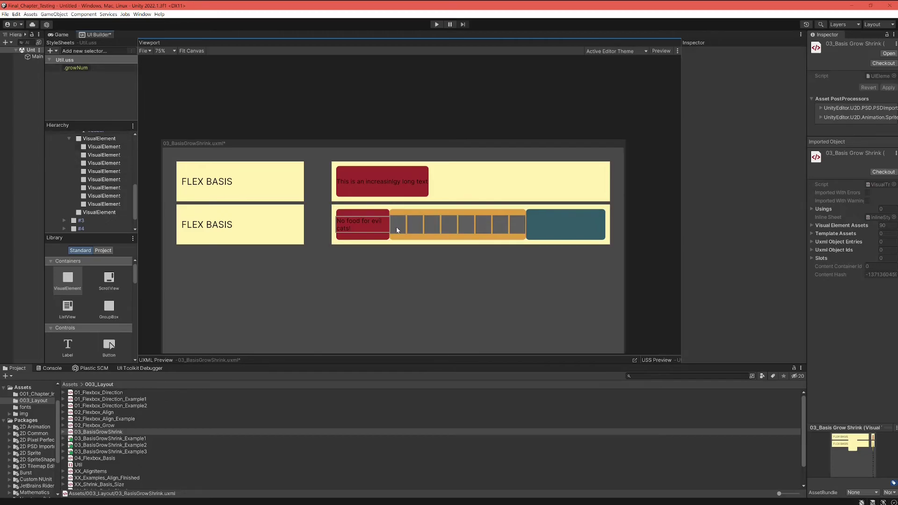
Set the teal blue box's Flex Basis to 50px.
left_click(458, 252)
left_click(559, 219)
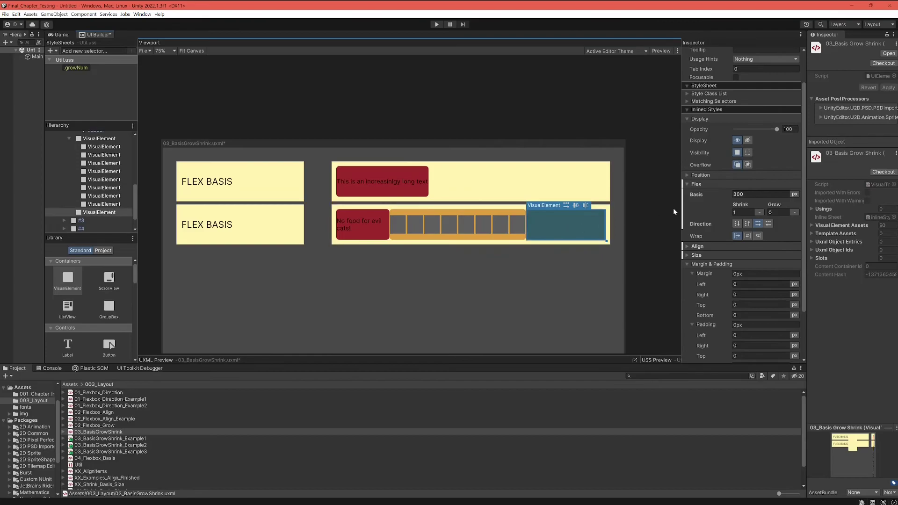
left_click(748, 195)
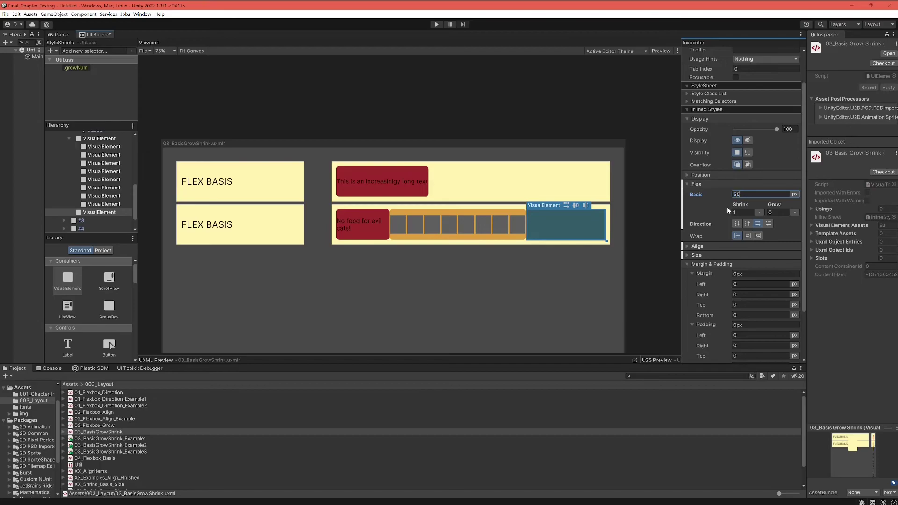
key("Return")
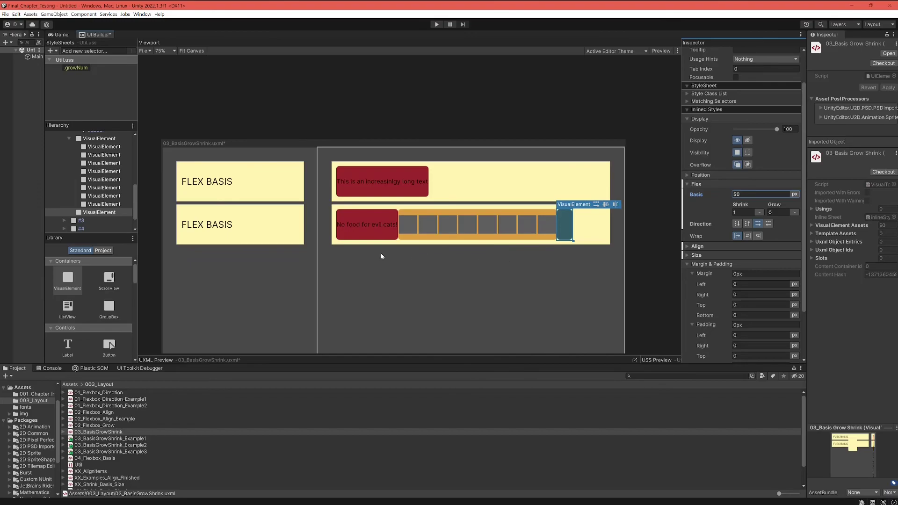
Compare the flex basis of the red label, orange container and blue box.
left_click(380, 239)
left_click(515, 240)
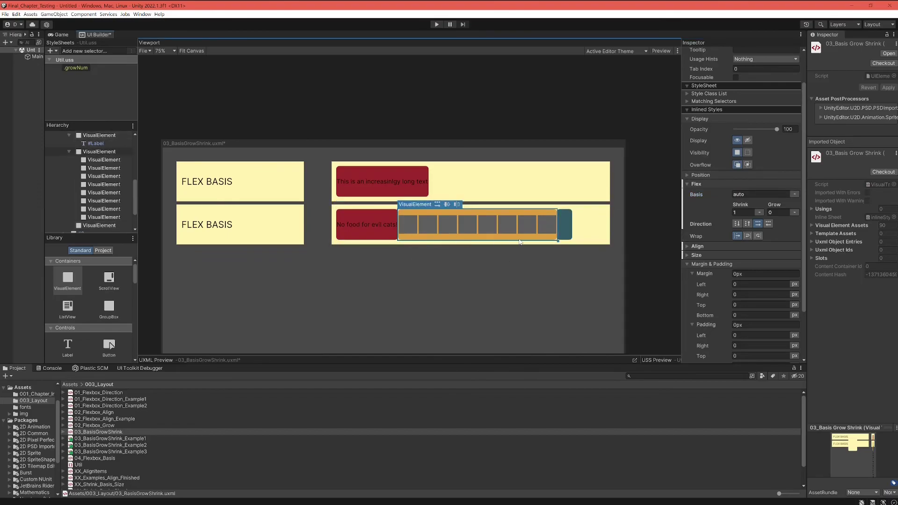
left_click(566, 238)
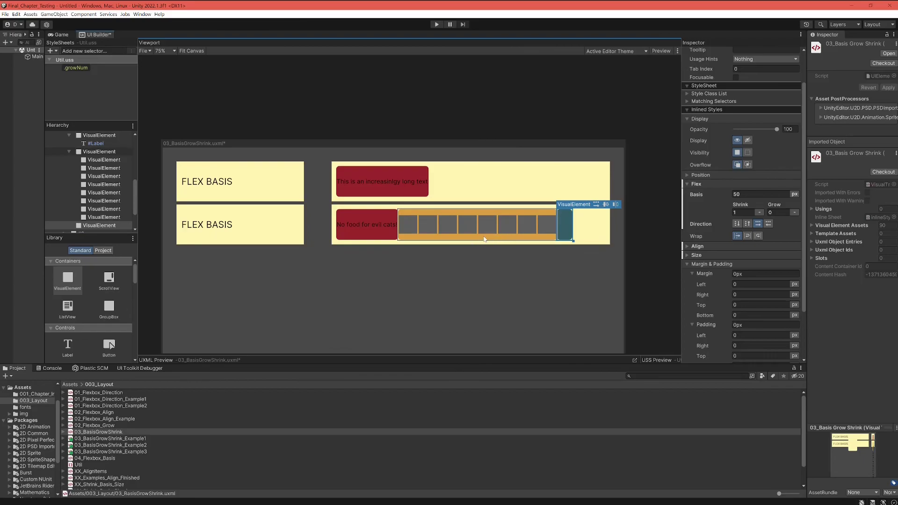
left_click(384, 236)
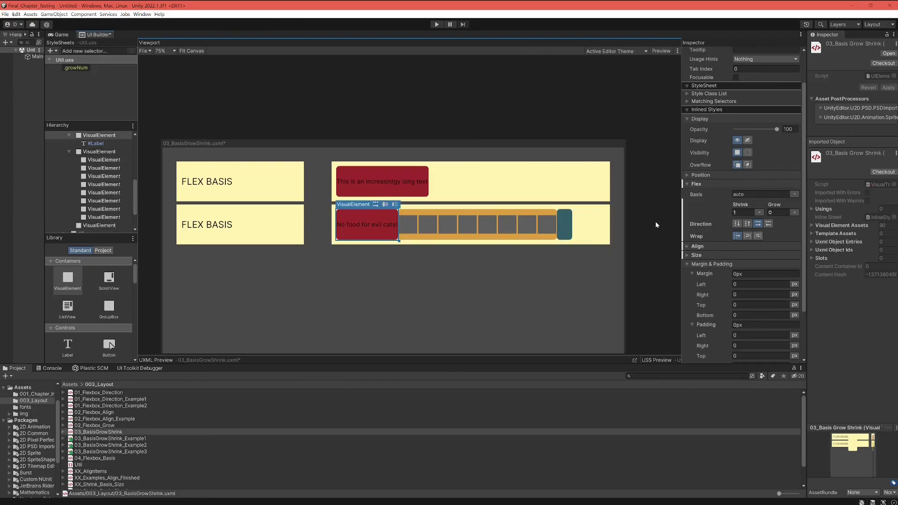